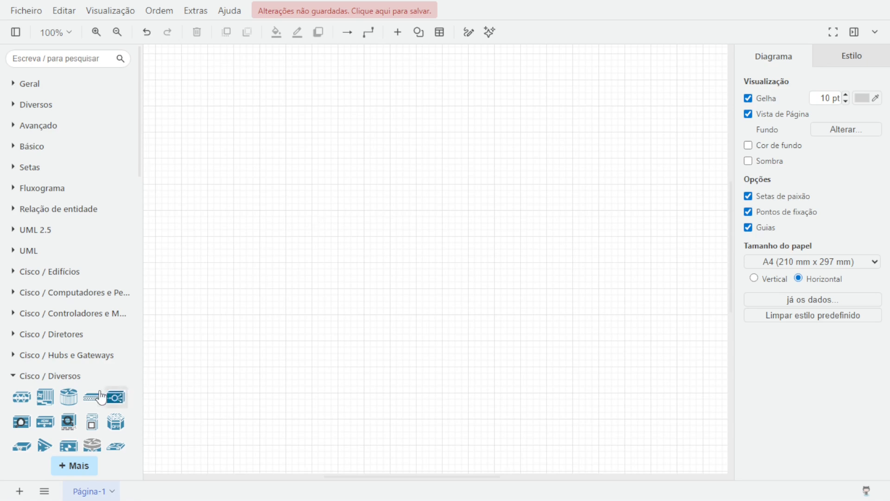
# - Collapse the Cisco / Diversos shape library and expand the UML and UML 2.5 libraries
pyautogui.click(13, 378)
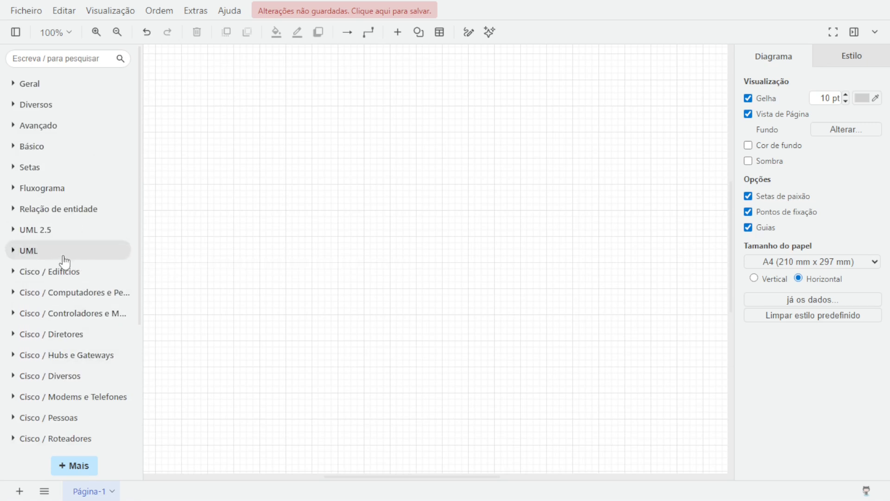
pyautogui.click(13, 250)
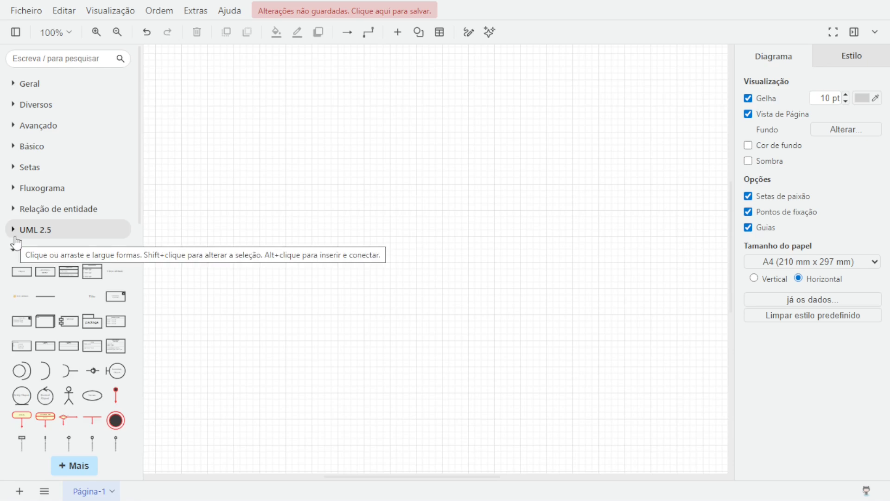
pyautogui.click(15, 237)
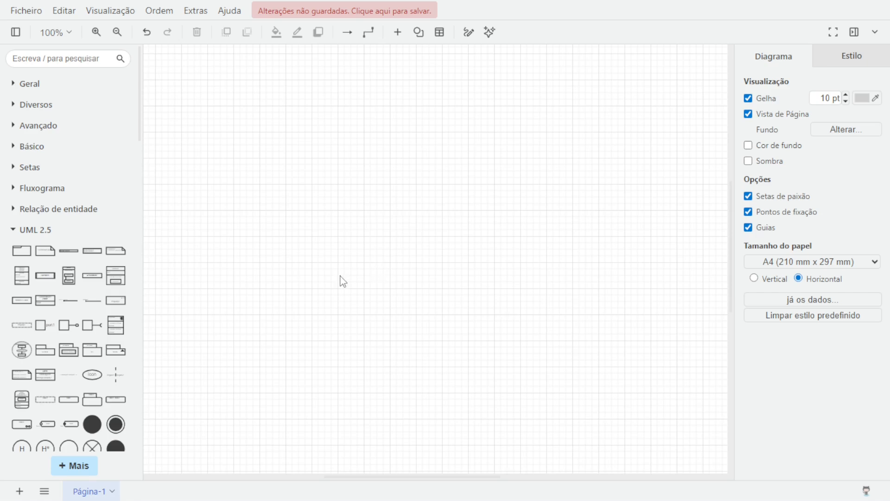
# - Insert a Class 2 shape from the UML library onto the canvas
pyautogui.scroll(-8, 46, 276)
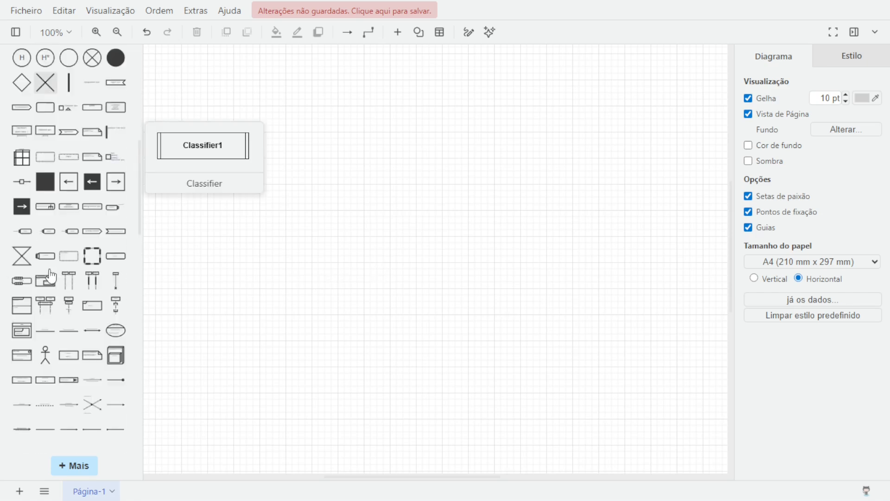
pyautogui.scroll(-5, 110, 278)
pyautogui.scroll(-3, 86, 268)
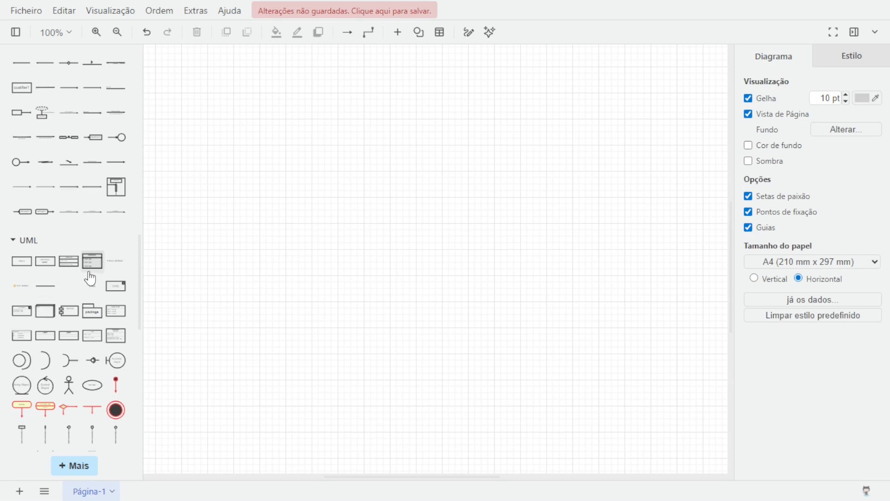
pyautogui.moveTo(89, 276)
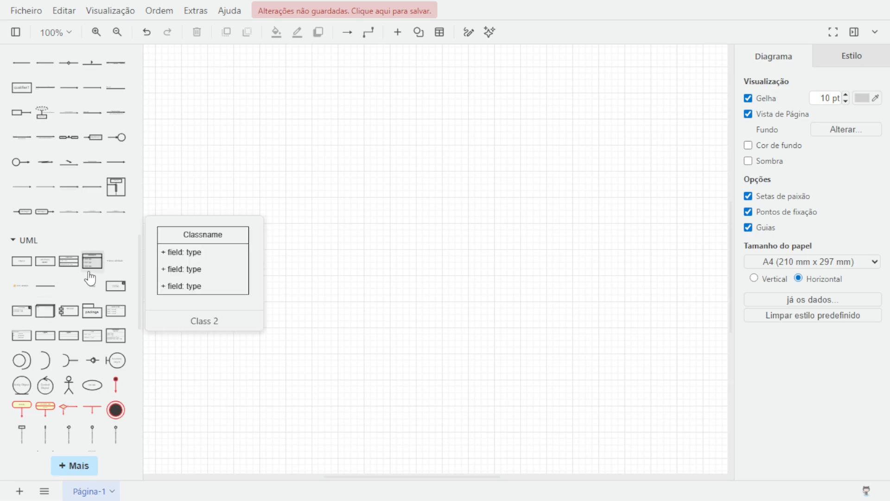
pyautogui.click(89, 277)
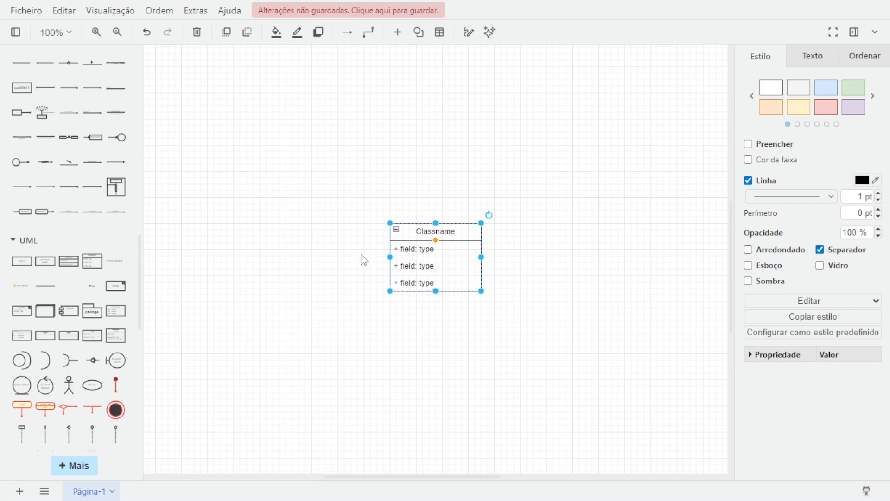
# - Replace the class heading with "<<Estereótipo>>"
pyautogui.doubleClick(421, 232)
pyautogui.write('<')
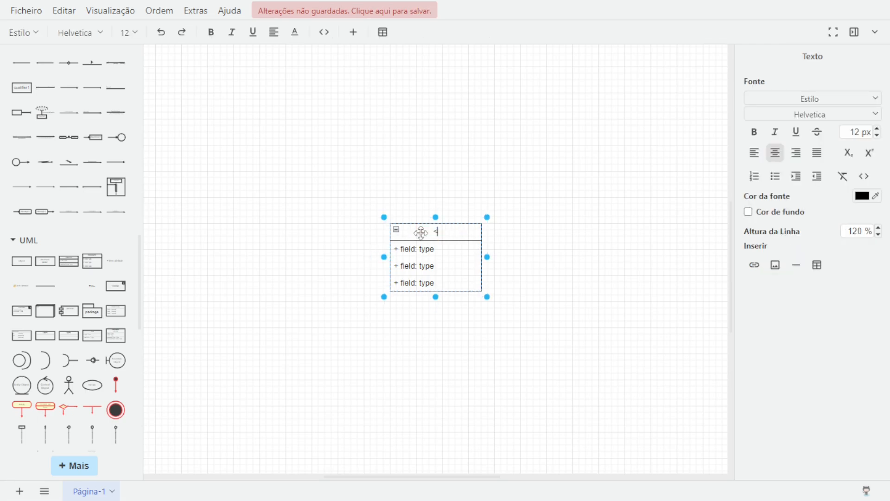
pyautogui.write('<Steriótipo>>')
pyautogui.doubleClick(464, 235)
pyautogui.click(466, 235)
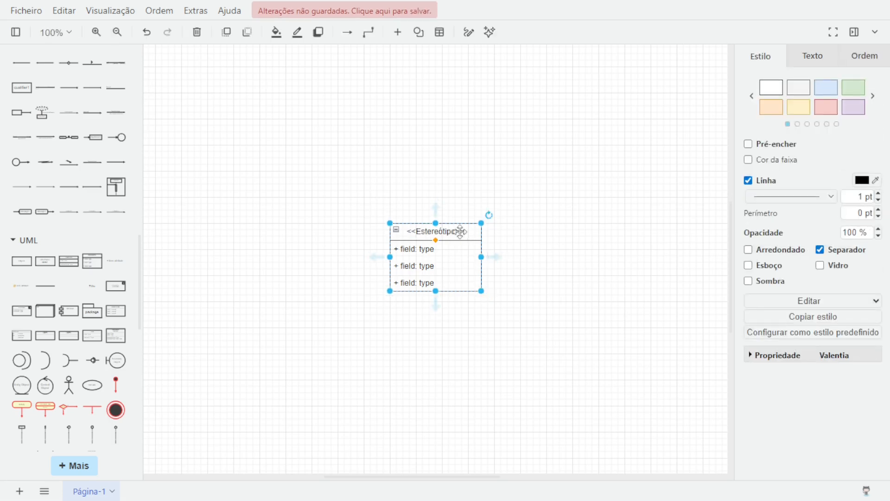
# - Add a second line reading "Feijão (Componente)" to the class heading
pyautogui.doubleClick(460, 232)
pyautogui.click(461, 227)
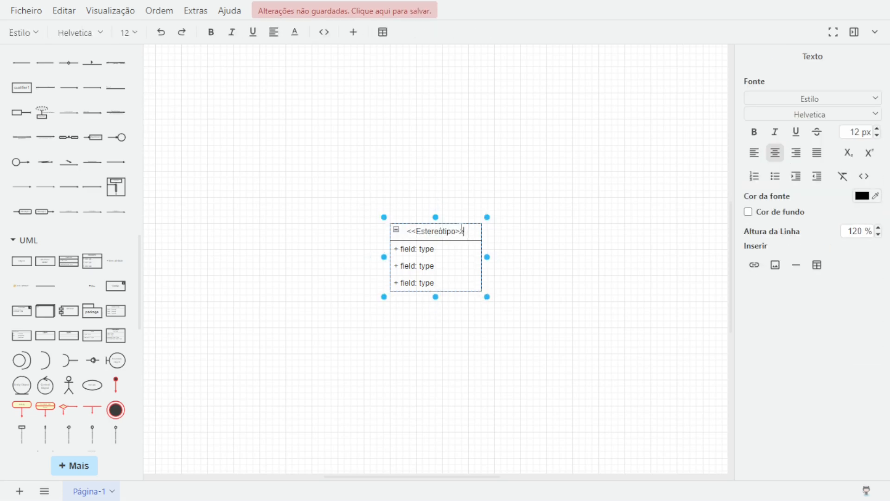
pyautogui.press('Return')
pyautogui.write('Feij')
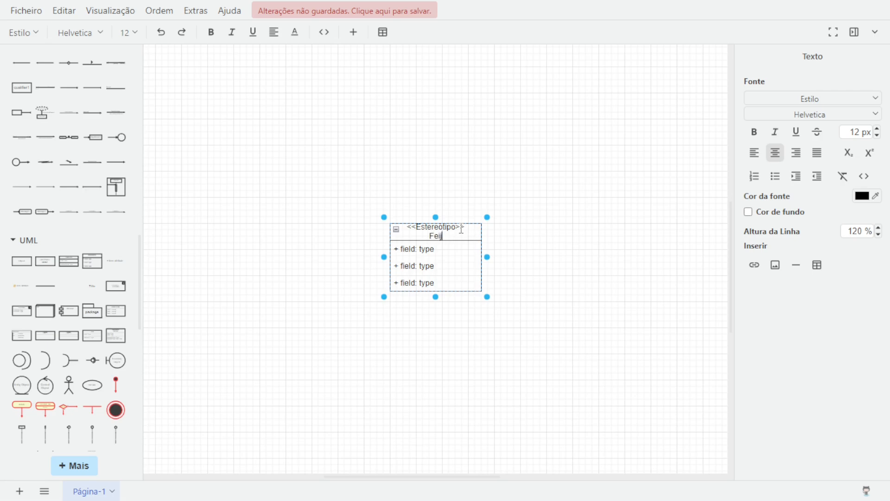
pyautogui.write('ão (Componente)')
# - Delete all three "+ field: type" rows from the Feijão class
pyautogui.click(426, 249)
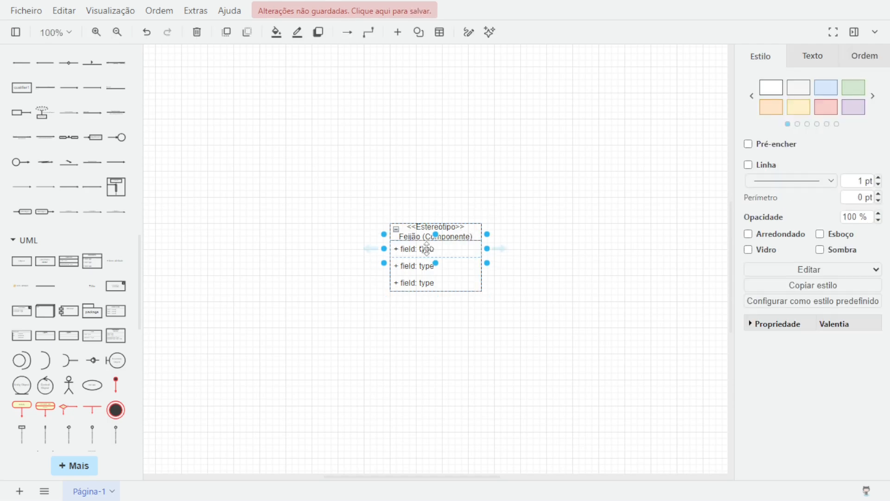
pyautogui.press('Delete')
pyautogui.click(424, 249)
pyautogui.press('Delete')
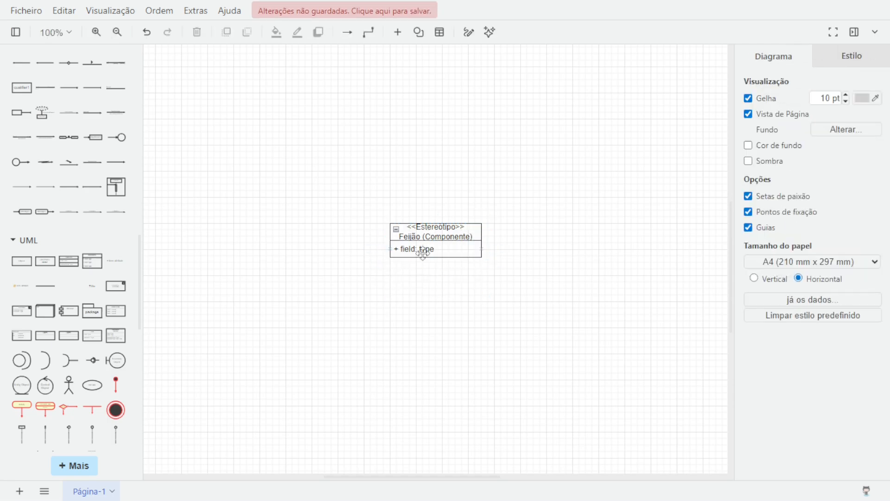
pyautogui.click(445, 250)
pyautogui.press('Delete')
# - Lower the separator of the Feijão class so that both heading lines fit above it
pyautogui.click(436, 242)
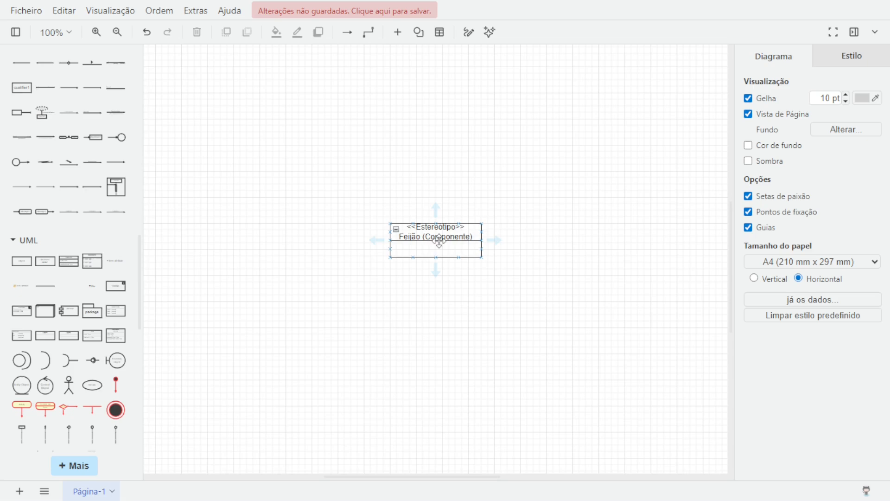
pyautogui.click(438, 243)
pyautogui.moveTo(435, 241); pyautogui.dragTo(434, 254)
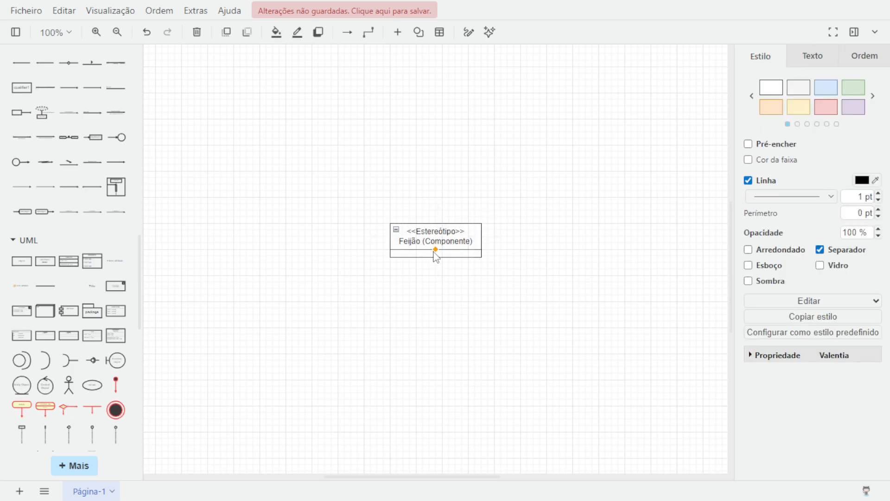
pyautogui.click(371, 294)
# - Duplicate the Feijão class to its lower left and change the copy's second heading line to "Entidade(Componente)"
pyautogui.click(403, 244)
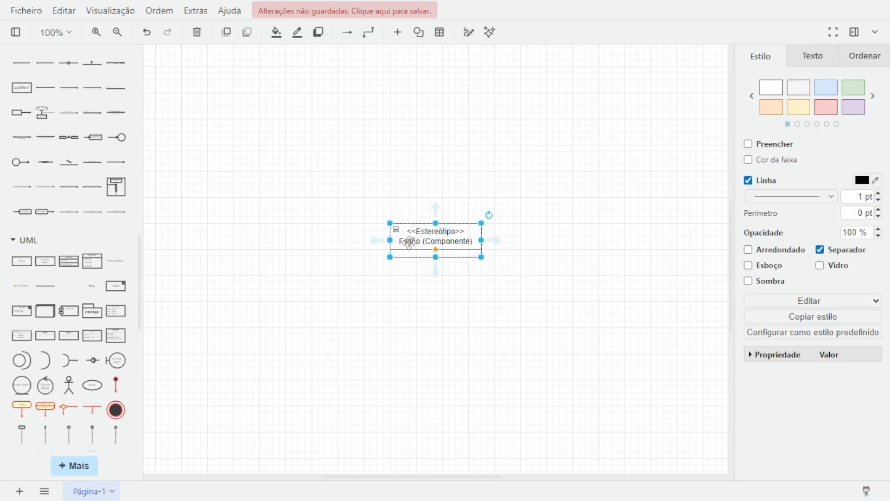
pyautogui.moveTo(420, 252); pyautogui.dragTo(260, 315)
pyautogui.doubleClick(260, 314)
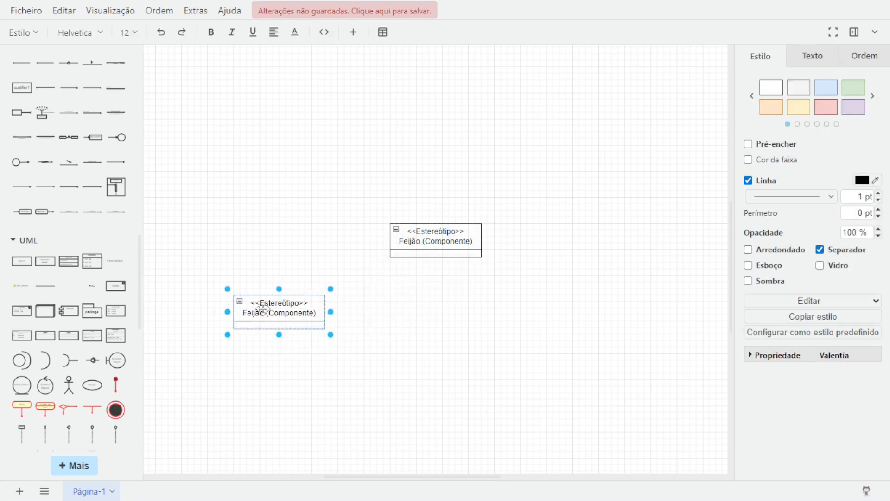
pyautogui.doubleClick(253, 313)
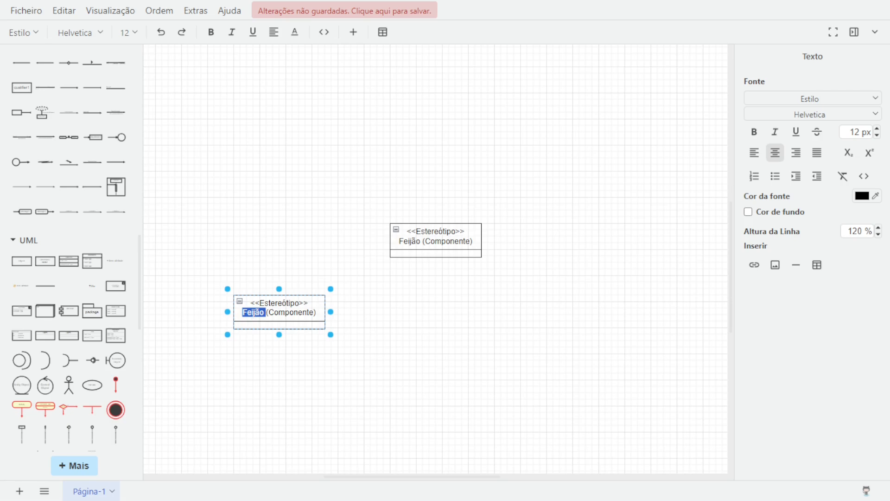
pyautogui.hotkey('alt', 'Tab')
pyautogui.hotkey('alt', 'Tab')
pyautogui.write('Entidade')
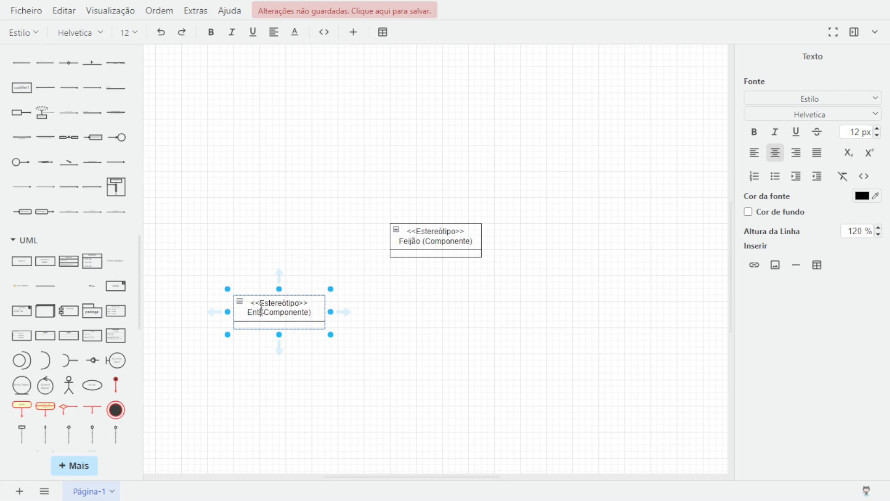
pyautogui.hotkey('shift', 'End')
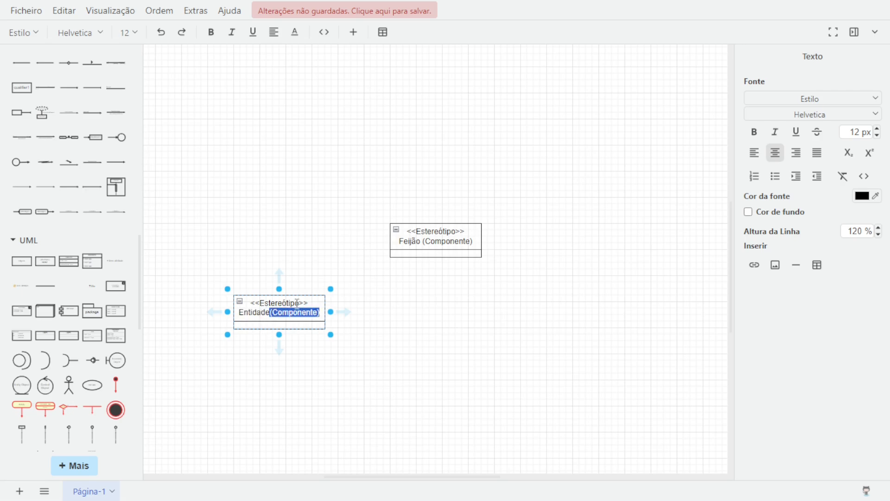
pyautogui.click(315, 302)
pyautogui.click(256, 371)
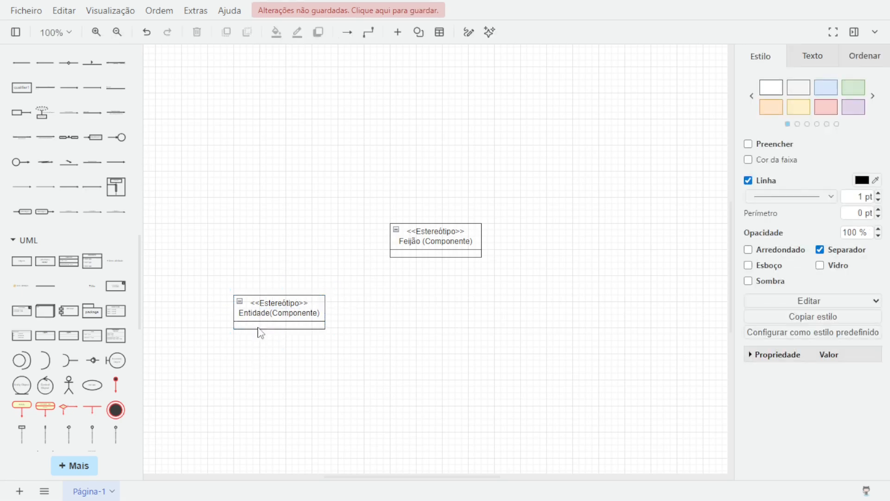
# - Duplicate the Entidade class directly beneath the Feijão class and change the copy's second heading line to "Sessão(Componente)"
pyautogui.click(267, 301)
pyautogui.moveTo(297, 302); pyautogui.dragTo(433, 313)
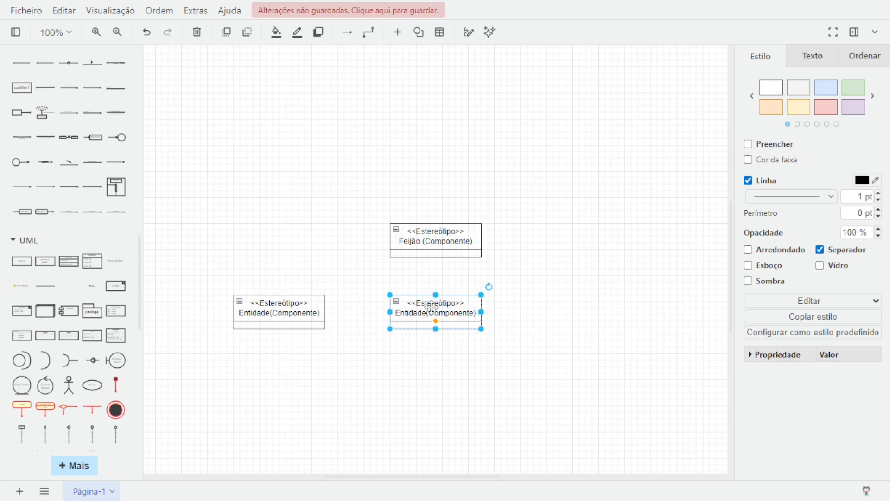
pyautogui.doubleClick(434, 312)
pyautogui.click(414, 312)
pyautogui.doubleClick(412, 311)
pyautogui.write('SA ')
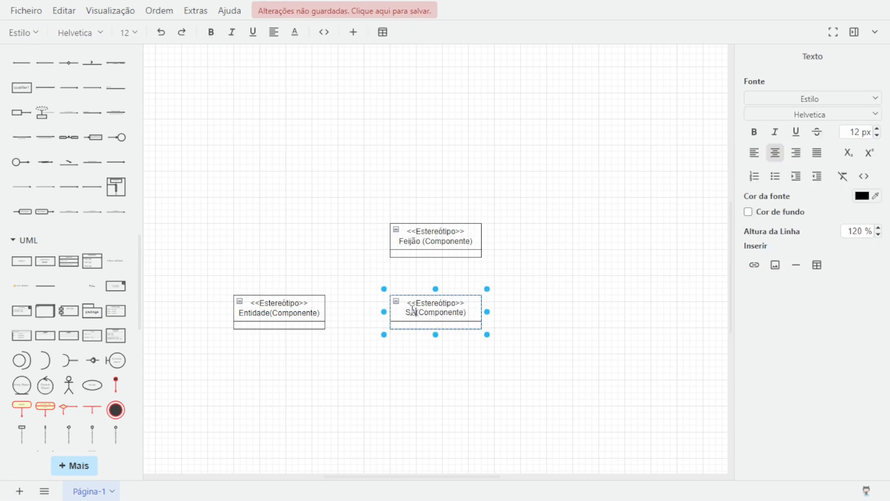
pyautogui.write('e')
pyautogui.press('BackSpace')
pyautogui.press('BackSpace')
pyautogui.write('essão')
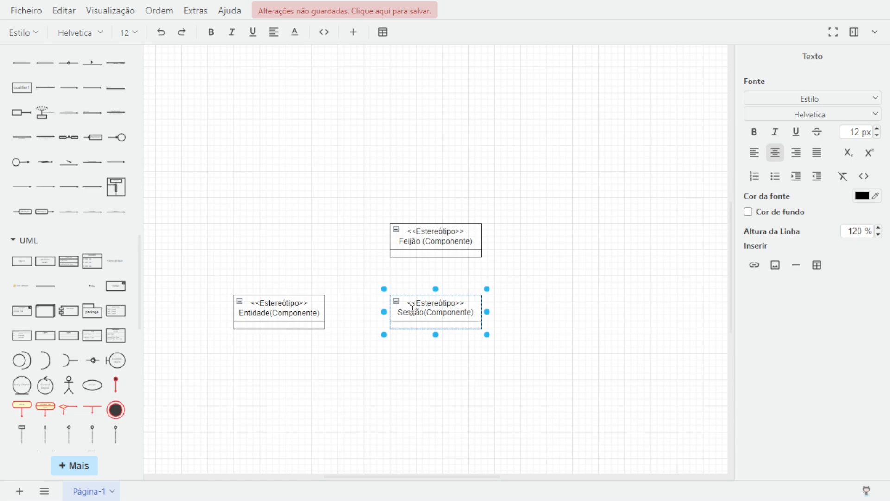
pyautogui.click(569, 280)
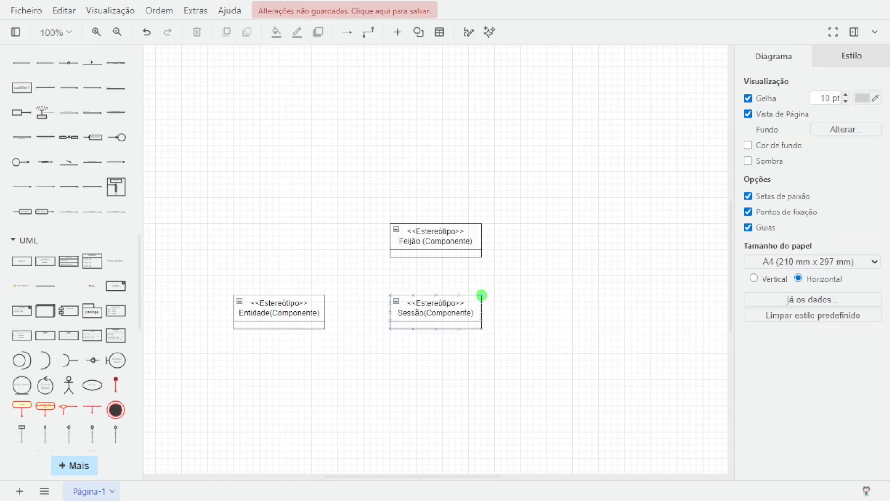
# - Enlarge the Sessão class slightly and add the text "Estado: Enumeração" in its lower compartment
pyautogui.click(423, 324)
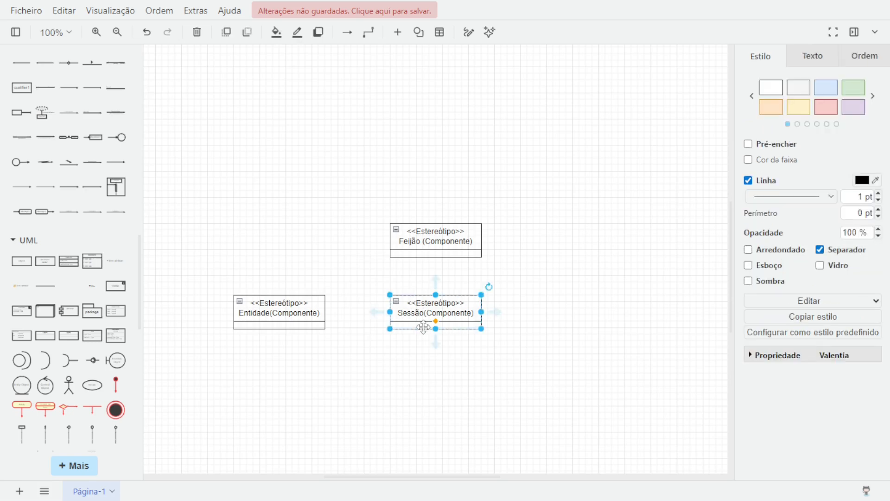
pyautogui.moveTo(435, 329); pyautogui.dragTo(436, 334)
pyautogui.doubleClick(412, 330)
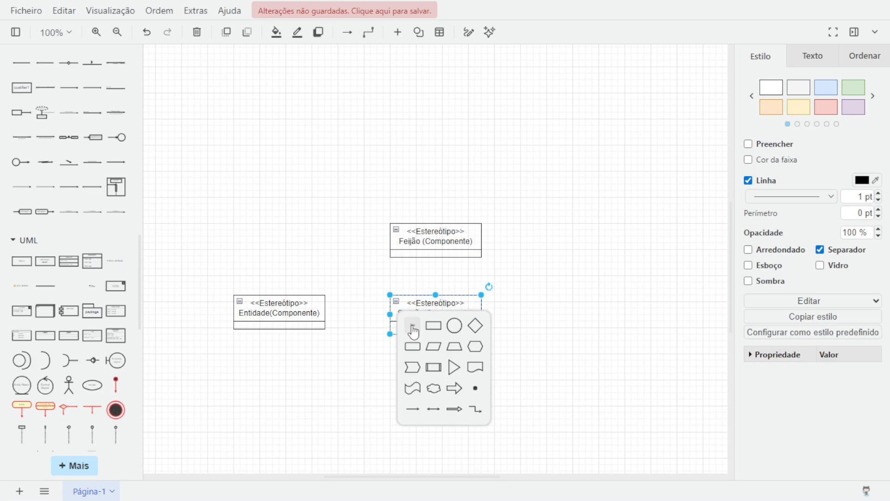
pyautogui.click(411, 325)
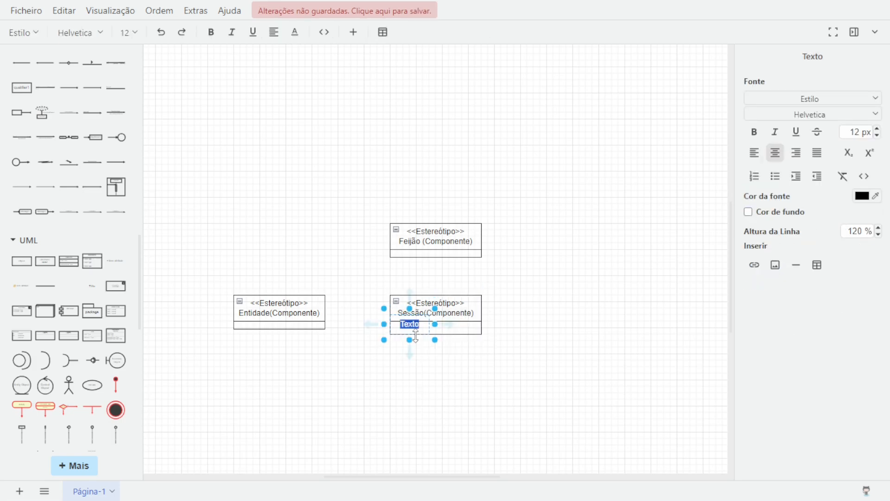
pyautogui.write('Estado: E')
pyautogui.press('Return')
pyautogui.write('Enumeração')
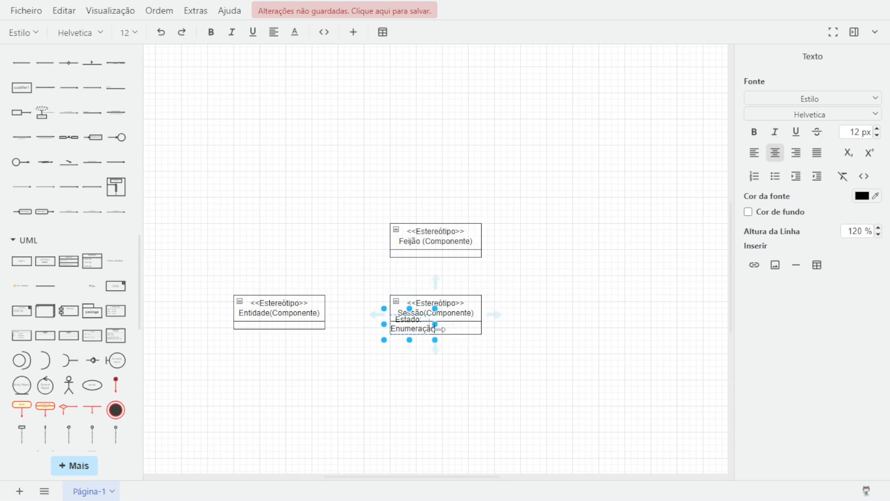
pyautogui.moveTo(436, 325)
pyautogui.mouseDown()
pyautogui.moveTo(487, 329)
pyautogui.moveTo(444, 335)
pyautogui.mouseUp()
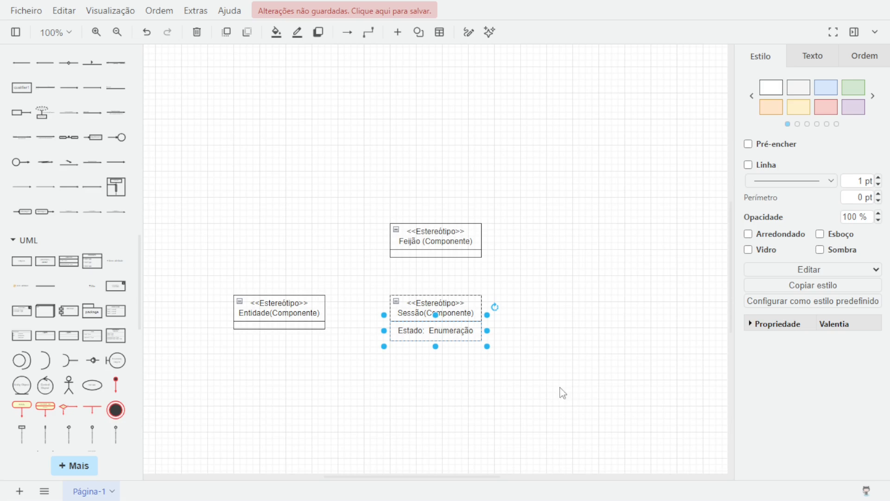
pyautogui.click(569, 417)
# - Move the Feijão class so that it sits centred above the Entidade and Sessão classes
pyautogui.scroll(-3, 520, 401)
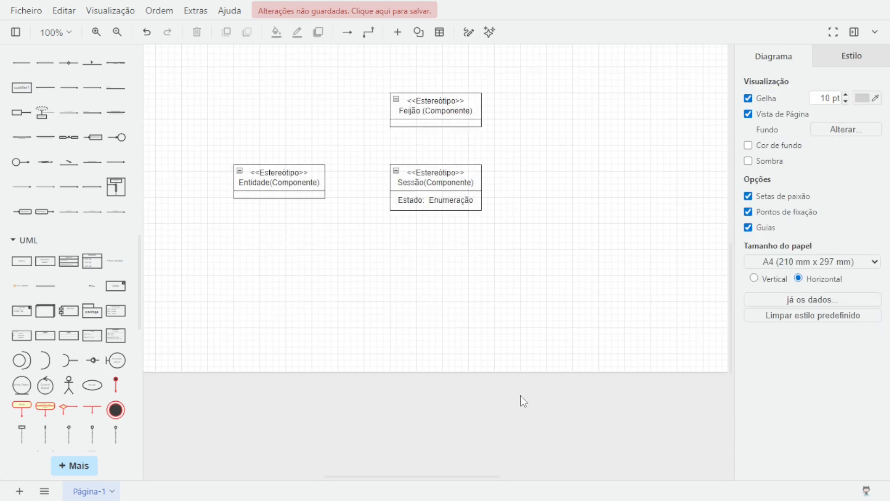
pyautogui.click(413, 99)
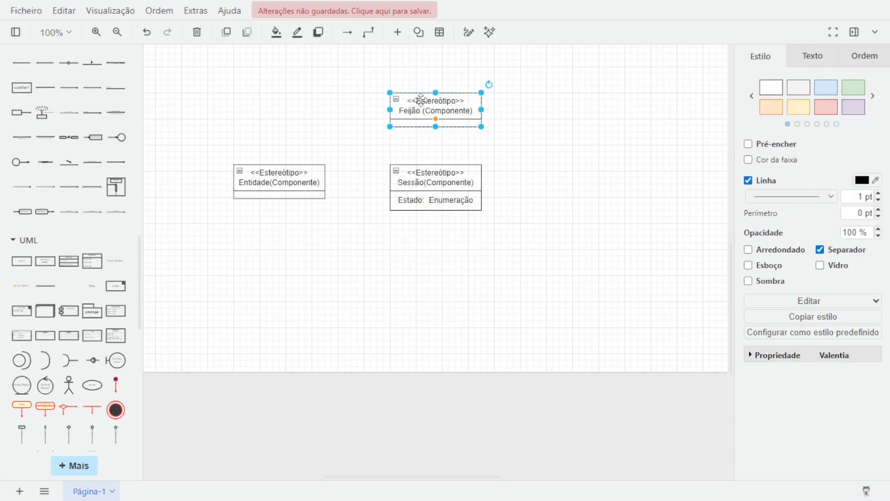
pyautogui.moveTo(413, 99); pyautogui.dragTo(351, 106)
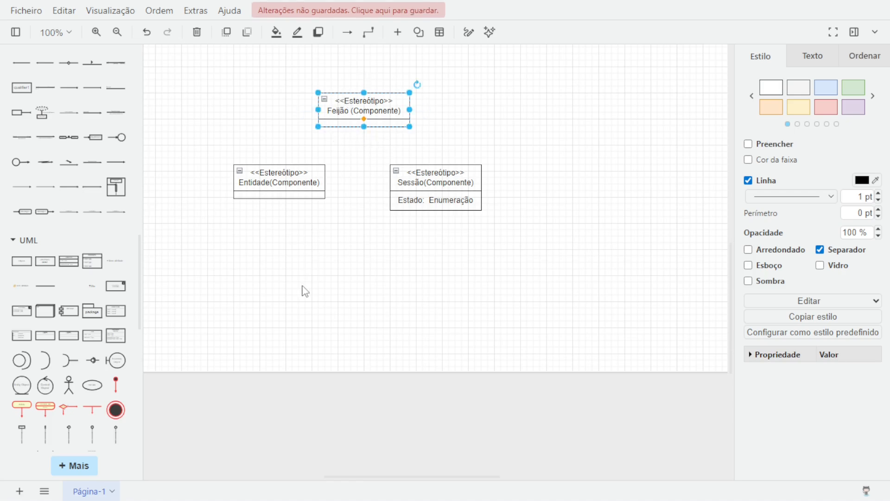
pyautogui.click(283, 334)
# - Duplicate the Entidade class further down beneath the original and change the copy's second heading line to "Remoto(Class)"
pyautogui.click(268, 179)
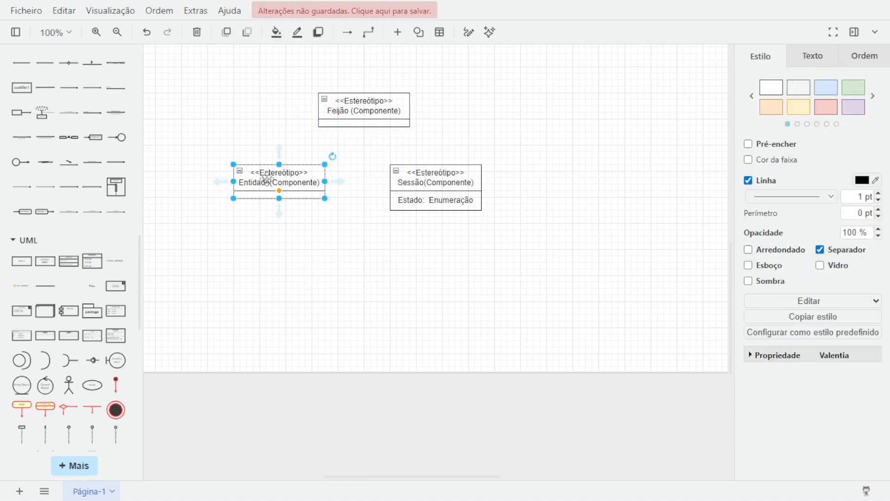
pyautogui.moveTo(269, 182); pyautogui.dragTo(272, 290)
pyautogui.doubleClick(273, 291)
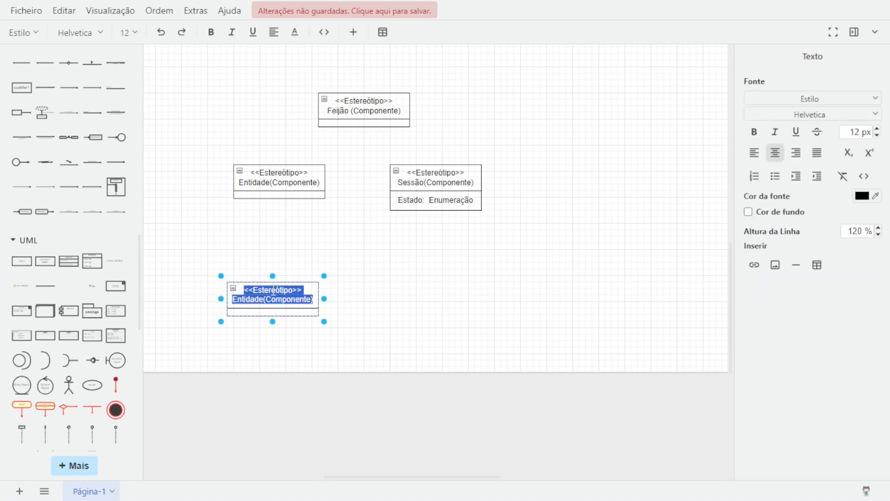
pyautogui.doubleClick(250, 300)
pyautogui.write('Remoto')
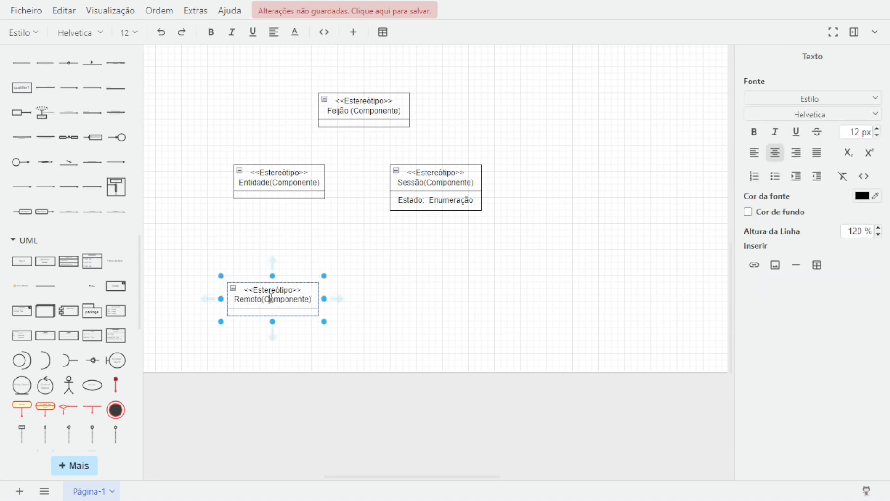
pyautogui.doubleClick(270, 299)
pyautogui.write('Class')
pyautogui.click(582, 320)
# - Duplicate the Remoto class to its right and change the copy's second heading line to "Início(Classe)"
pyautogui.click(243, 304)
pyautogui.moveTo(243, 303); pyautogui.dragTo(394, 301)
pyautogui.doubleClick(393, 300)
pyautogui.hotkey('ctrl', 'a')
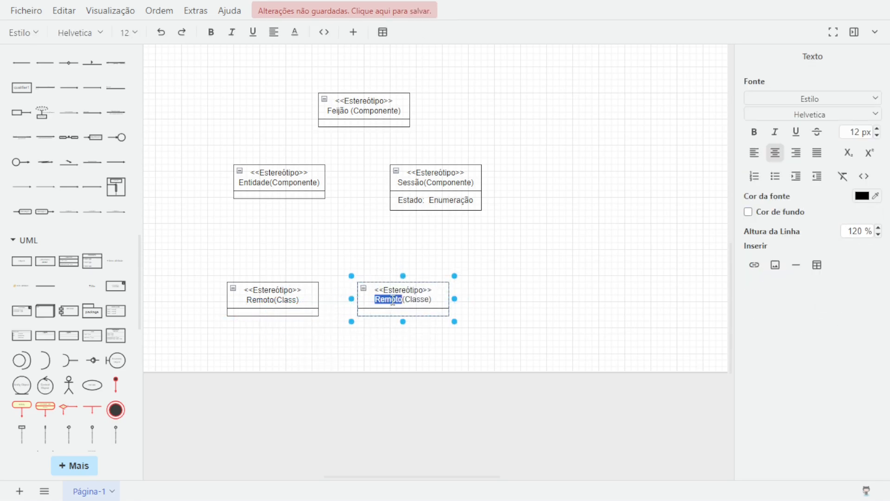
pyautogui.write('Início(Classe)')
pyautogui.click(579, 304)
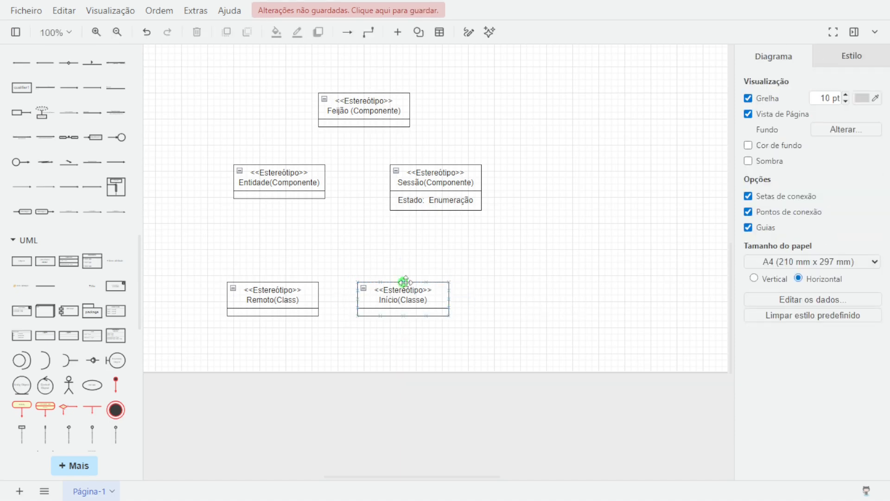
# - Duplicate the Início class to its right and change the copy's second heading line to "JAR(artefato)"
pyautogui.click(404, 282)
pyautogui.moveTo(411, 301); pyautogui.dragTo(527, 301)
pyautogui.doubleClick(537, 299)
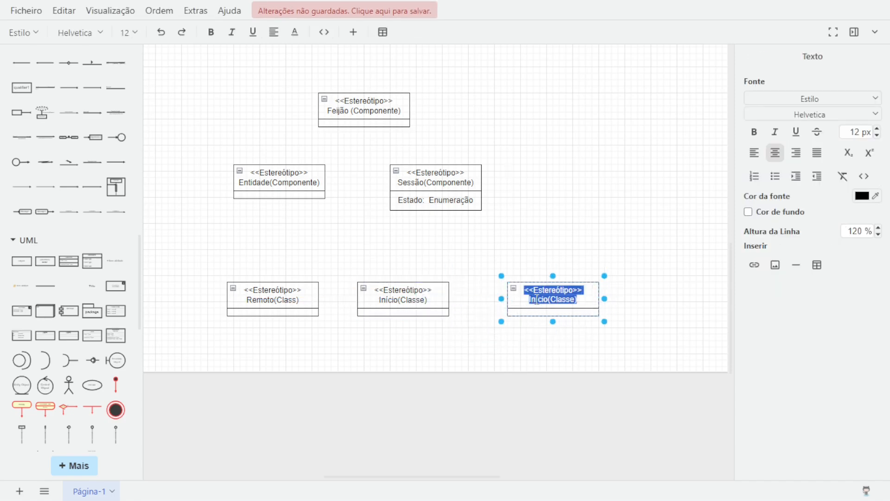
pyautogui.doubleClick(537, 299)
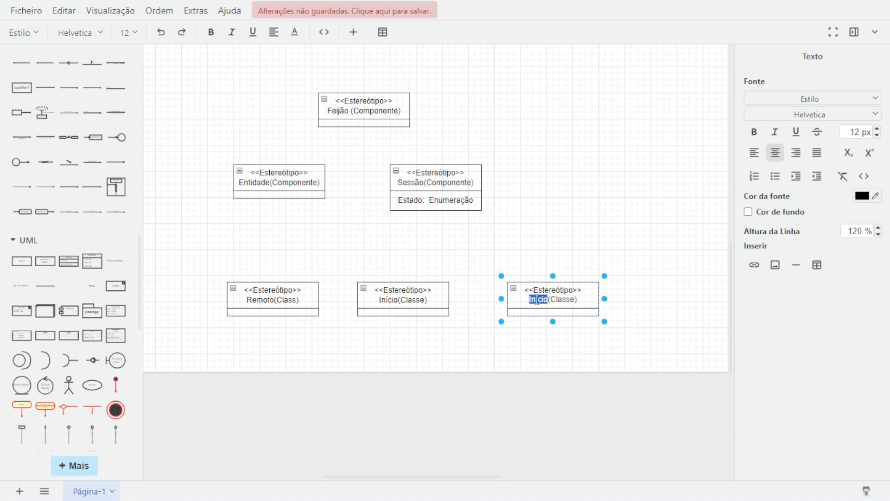
pyautogui.press('BackSpace')
pyautogui.write('JAR')
pyautogui.hotkey('shift', 'Right')
pyautogui.hotkey('shift', 'Right')
pyautogui.hotkey('shift', 'Right')
pyautogui.hotkey('shift', 'Right')
pyautogui.hotkey('shift', 'Right')
pyautogui.hotkey('shift', 'Right')
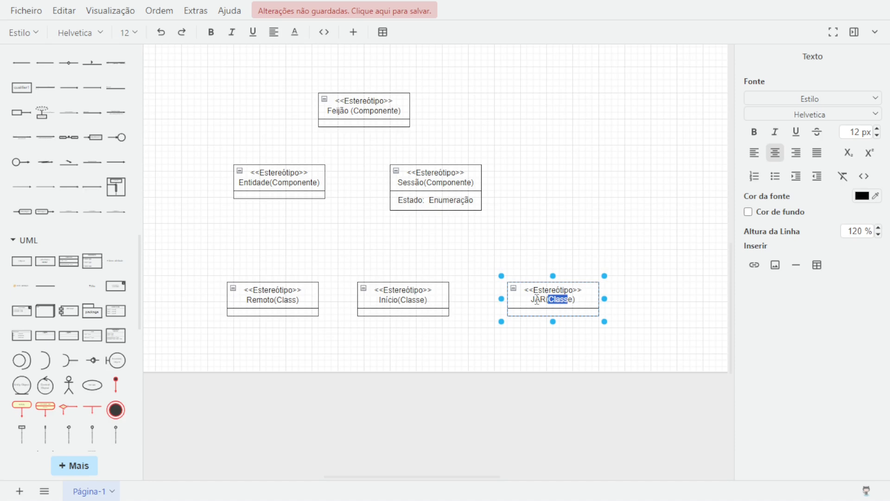
pyautogui.write('artefato')
pyautogui.click(377, 381)
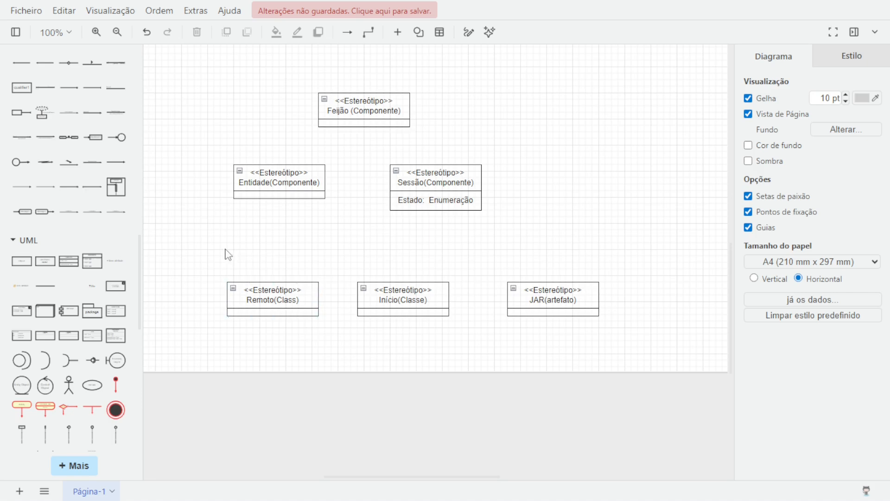
# - Move the Remoto, Início and JAR classes together to the left and slightly up
pyautogui.moveTo(195, 249); pyautogui.dragTo(631, 394)
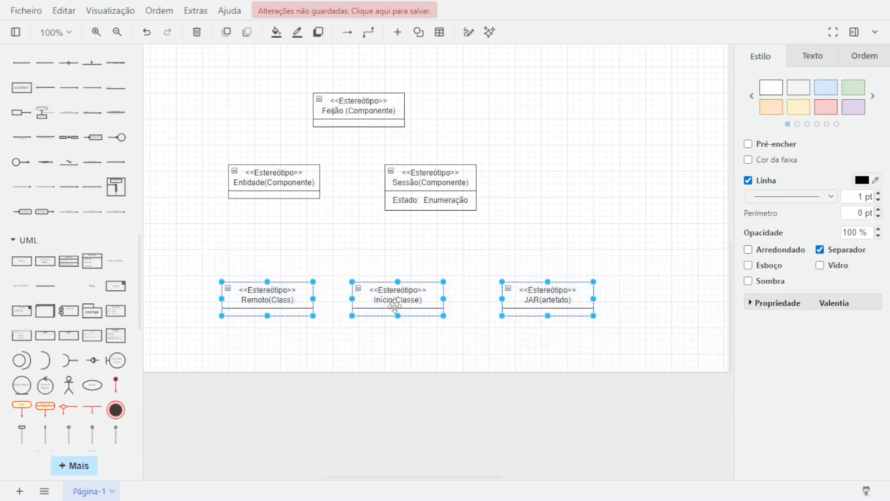
pyautogui.moveTo(407, 311); pyautogui.dragTo(357, 304)
pyautogui.click(372, 365)
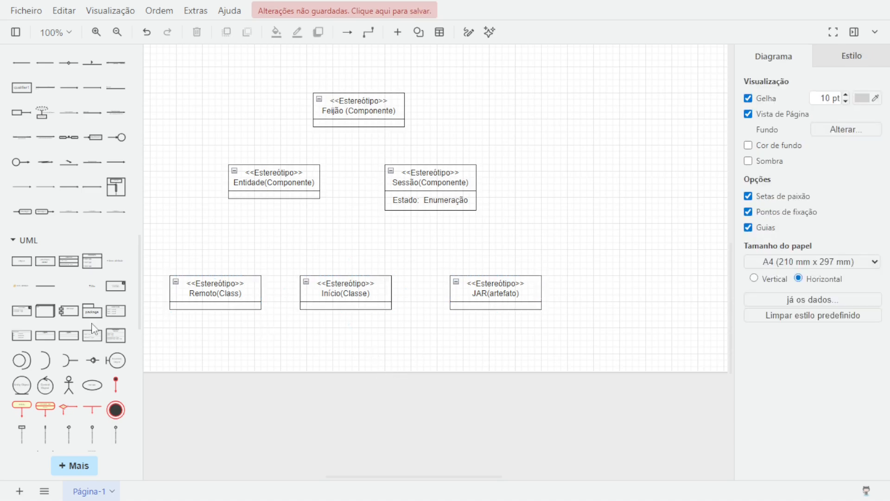
# - Expand the Geral shape library and move the Entidade class slightly down and to the left
pyautogui.scroll(10, 95, 329)
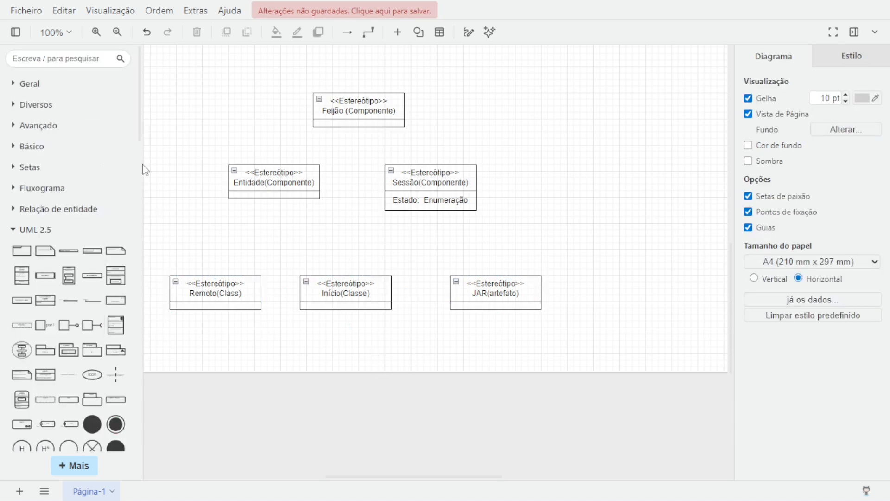
pyautogui.click(17, 83)
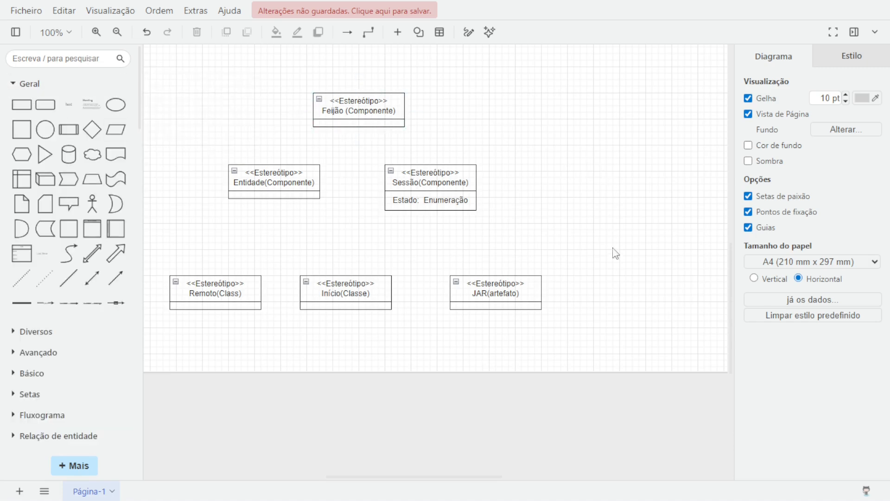
pyautogui.moveTo(279, 178); pyautogui.dragTo(272, 185)
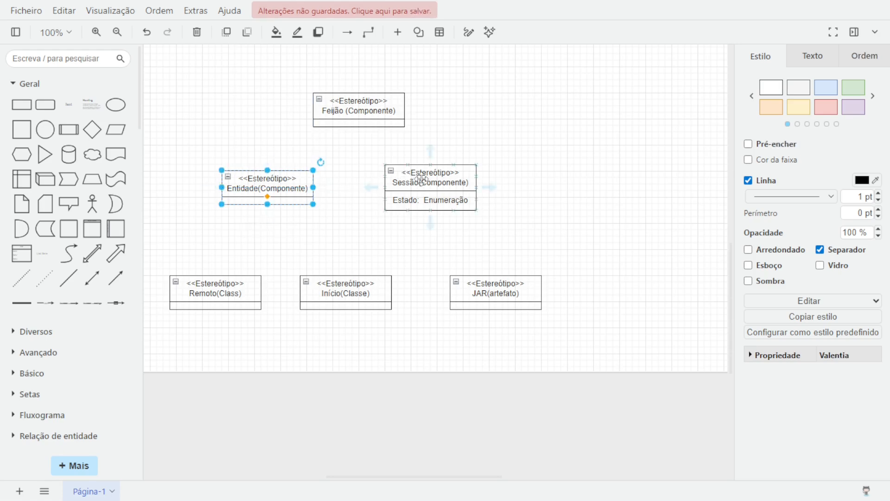
pyautogui.click(271, 119)
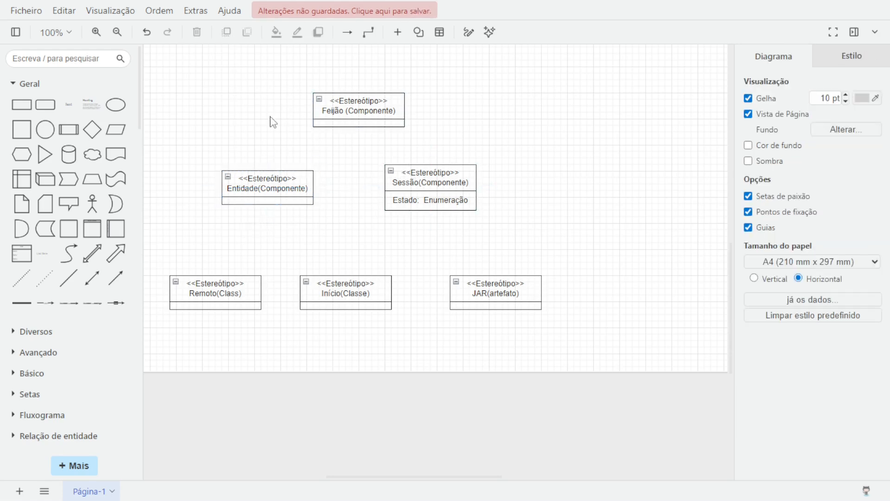
# - Insert a rectangle and enlarge it until it covers all six classes
pyautogui.click(21, 107)
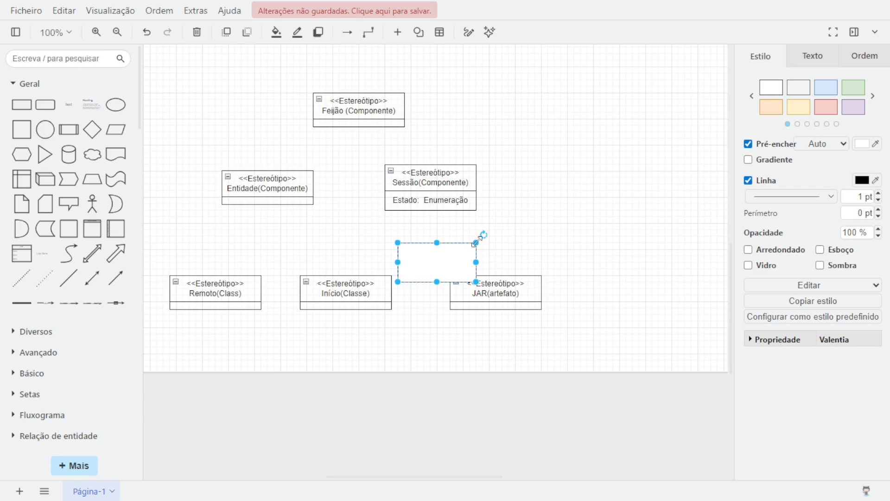
pyautogui.moveTo(476, 242); pyautogui.dragTo(580, 217)
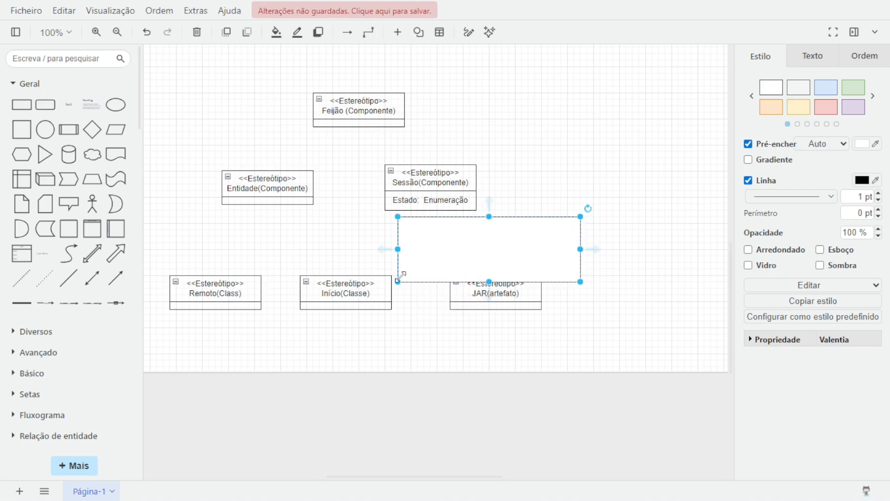
pyautogui.moveTo(398, 281); pyautogui.dragTo(156, 327)
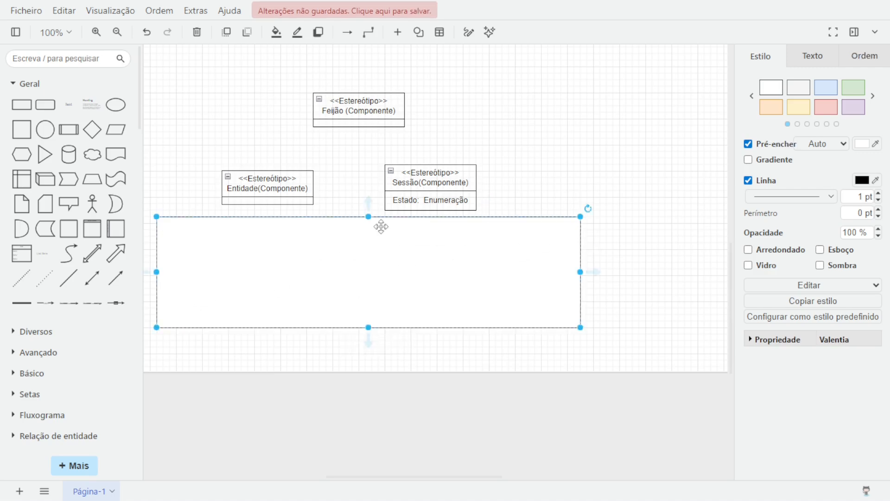
pyautogui.moveTo(367, 216); pyautogui.dragTo(360, 84)
# - Send the large rectangle behind the classes and shift it slightly to the left
pyautogui.rightClick(355, 111)
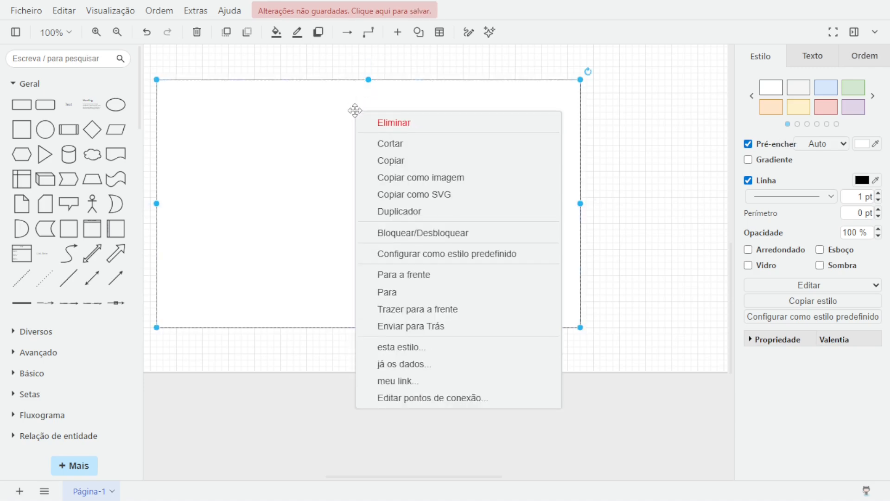
pyautogui.click(391, 292)
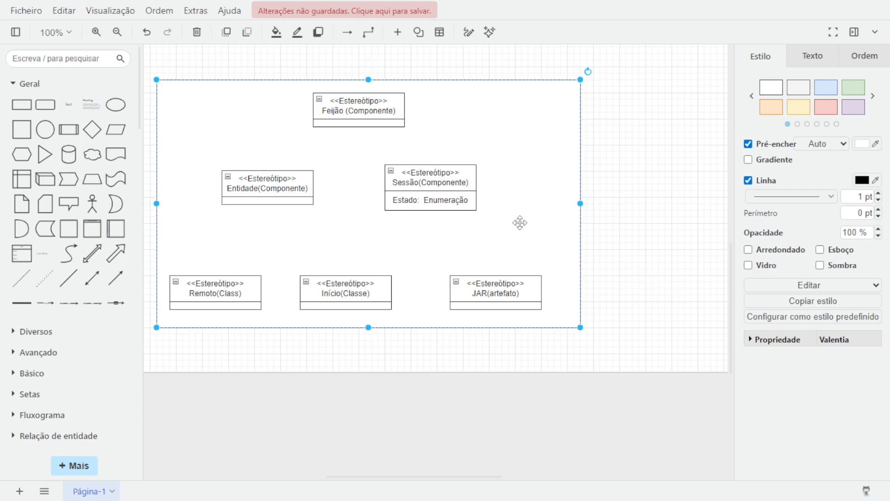
pyautogui.moveTo(519, 221); pyautogui.dragTo(512, 228)
pyautogui.click(715, 242)
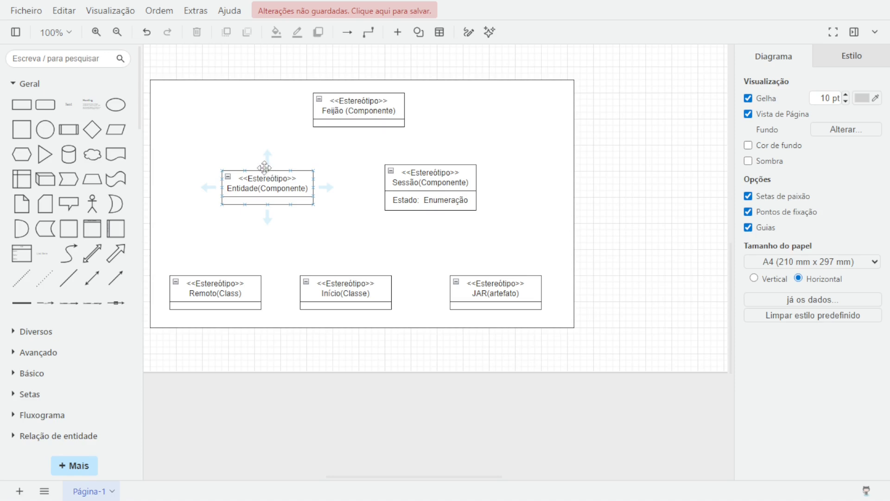
# - Draw an arrow connector from the top of the Entidade class to the bottom of the Feijão class
pyautogui.moveTo(265, 167); pyautogui.dragTo(357, 122)
pyautogui.click(447, 188)
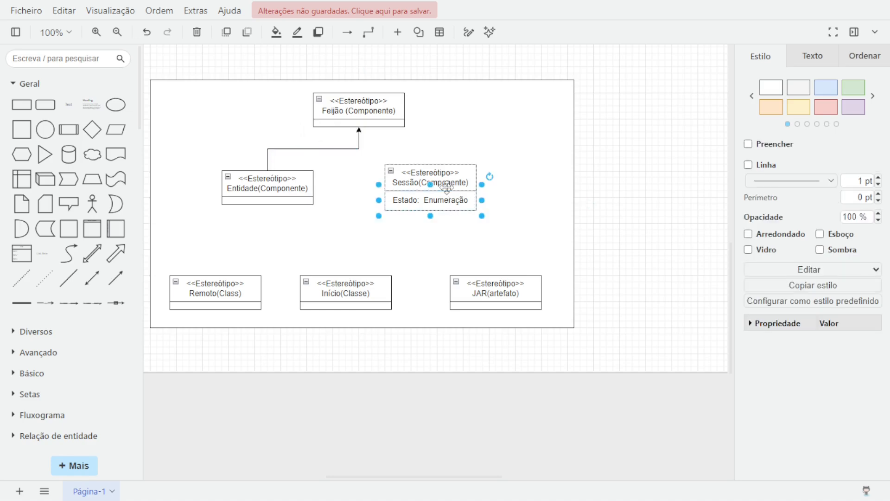
pyautogui.hotkey('ctrl', 'd')
pyautogui.click(430, 163)
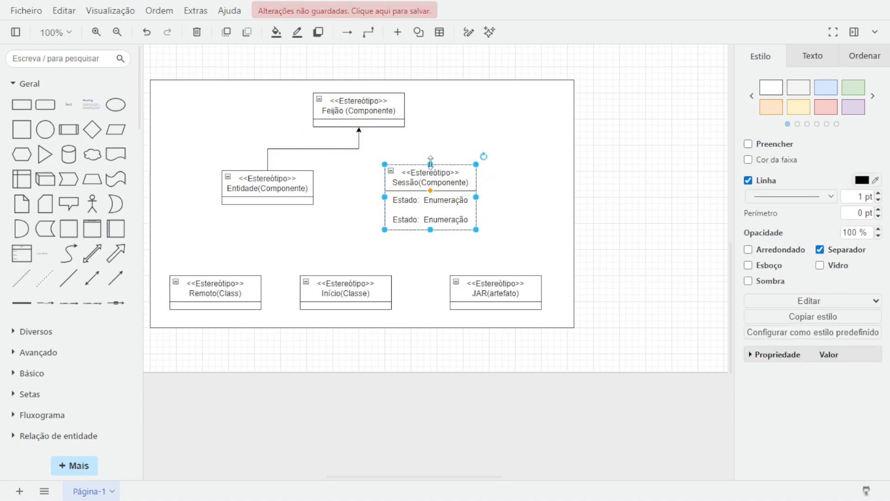
pyautogui.hotkey('ctrl', 'z')
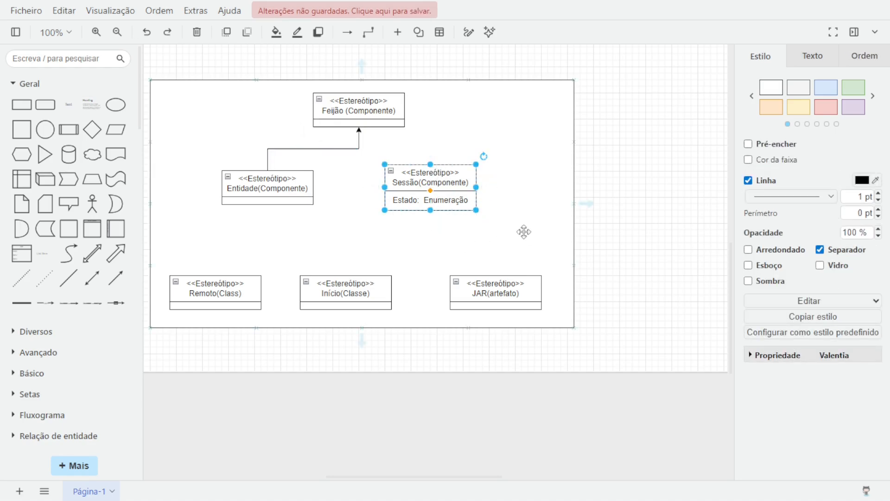
# - Draw an arrow connector from the top of the Sessão class to the bottom of the Feijão class
pyautogui.click(524, 232)
pyautogui.click(442, 175)
pyautogui.moveTo(430, 148); pyautogui.dragTo(360, 140)
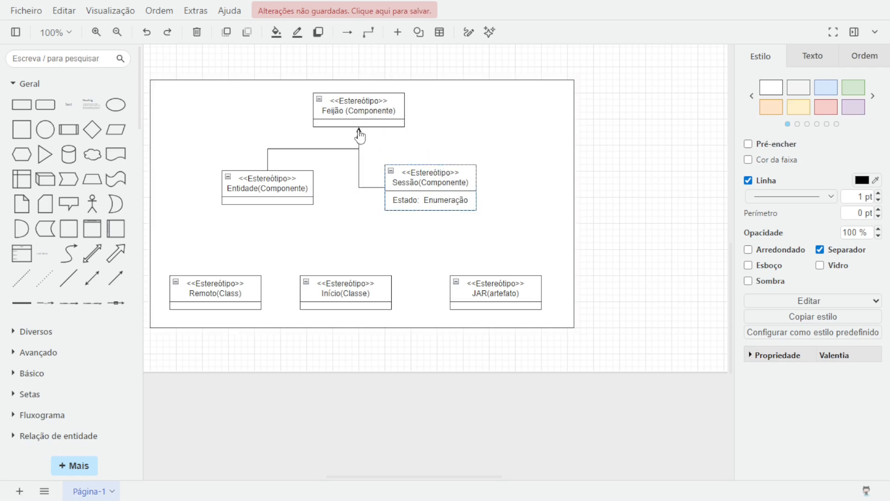
# - Move the Sessão class slightly down so its top edge lines up with the Entidade class
pyautogui.click(436, 197)
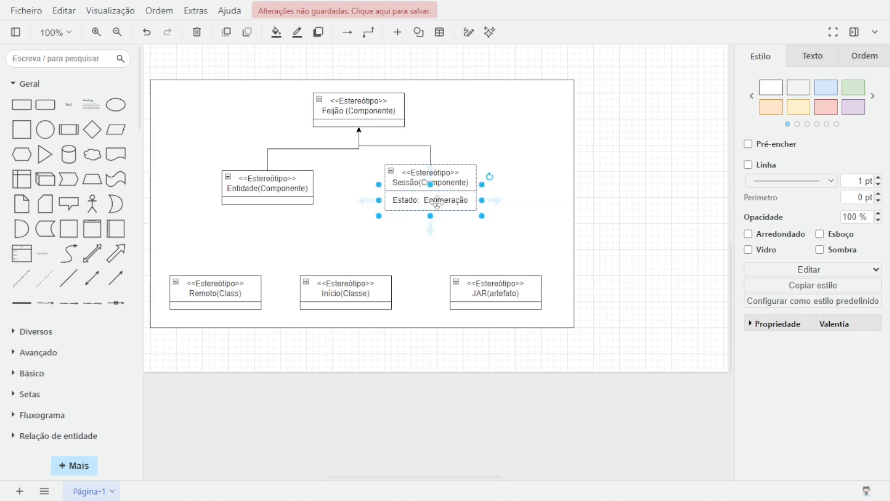
pyautogui.click(407, 178)
pyautogui.moveTo(408, 178); pyautogui.dragTo(408, 184)
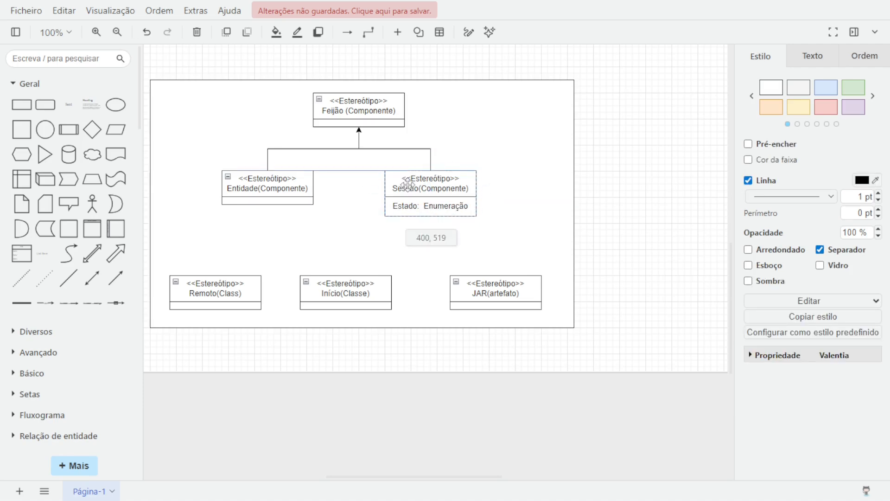
pyautogui.click(526, 126)
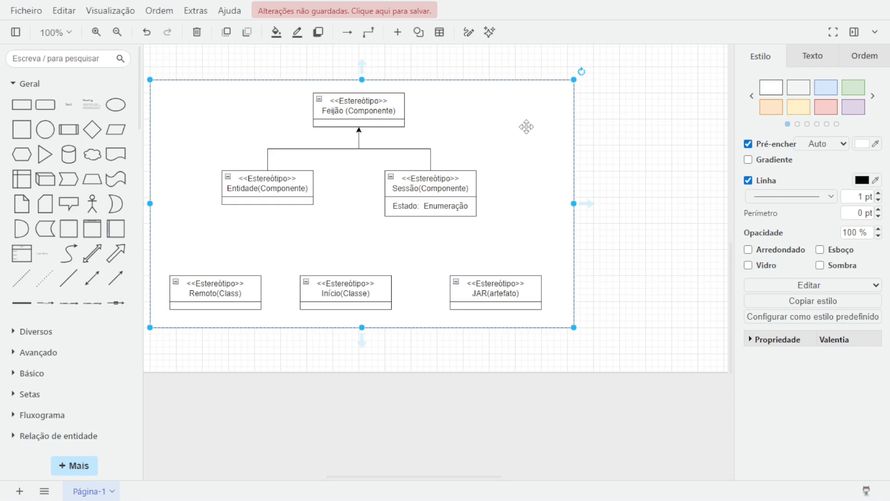
pyautogui.click(639, 241)
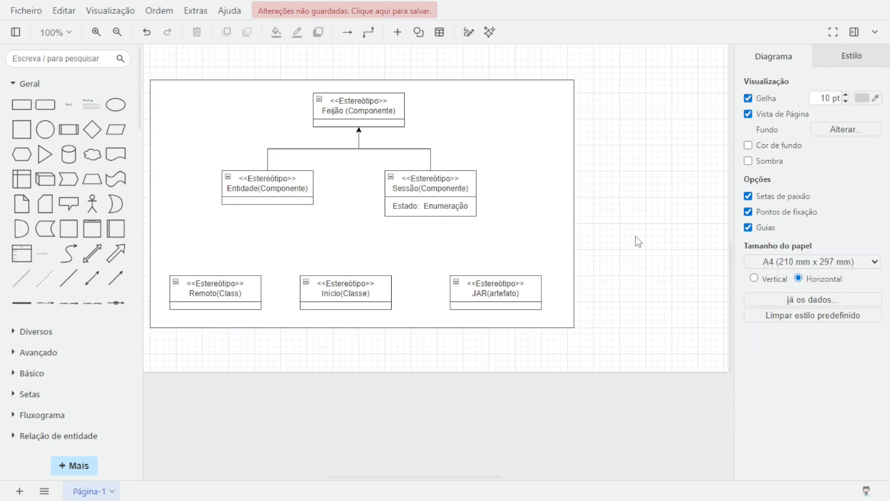
# - Duplicate the JAR class outside the frame on the right and change the copy's heading to "<<Sessão>>" with "Customização" beneath it
pyautogui.click(480, 281)
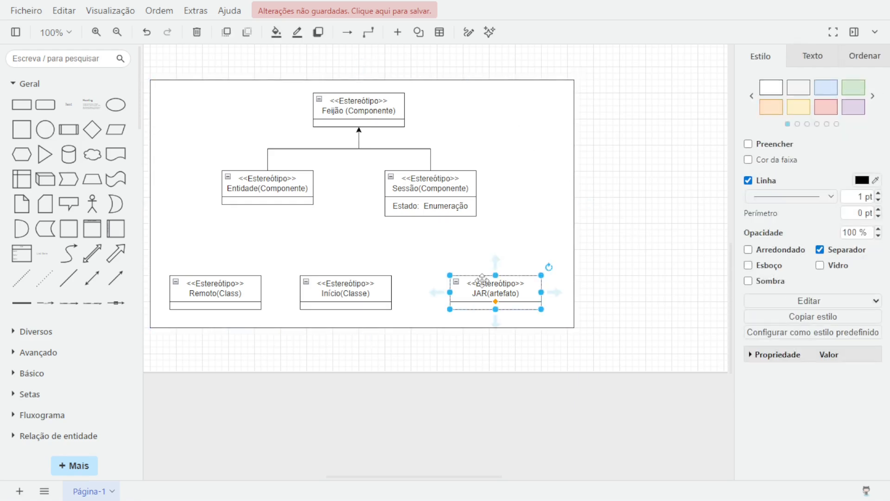
pyautogui.moveTo(487, 299); pyautogui.dragTo(658, 165)
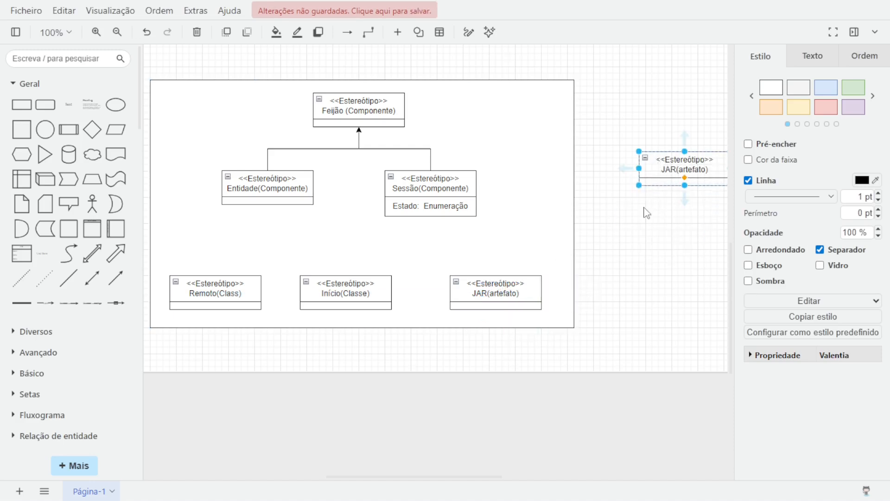
pyautogui.doubleClick(680, 161)
pyautogui.doubleClick(680, 161)
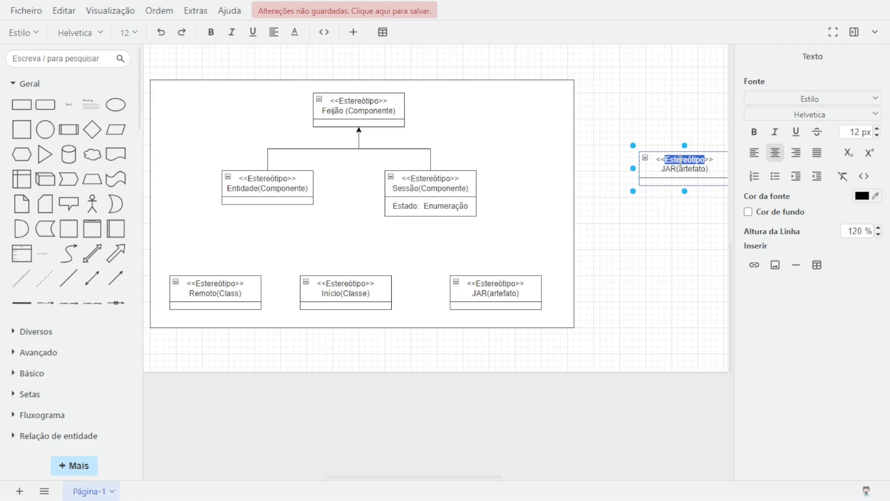
pyautogui.write('Sessão')
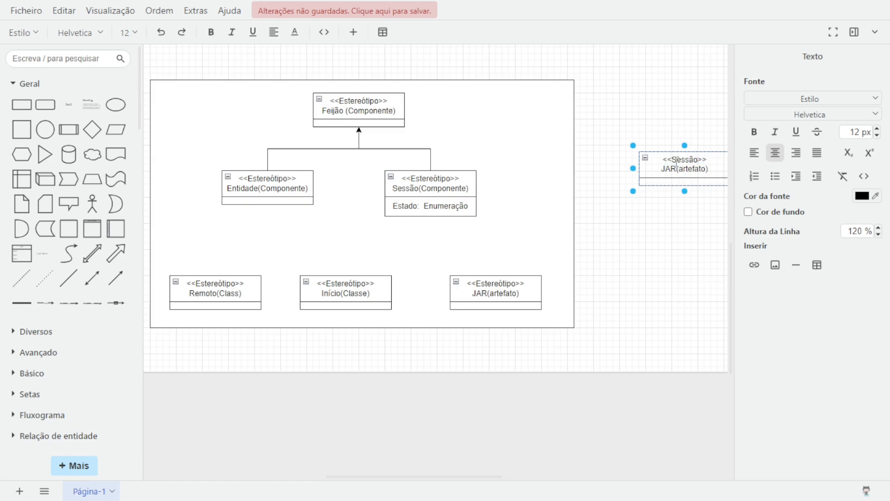
pyautogui.moveTo(663, 168); pyautogui.dragTo(706, 172)
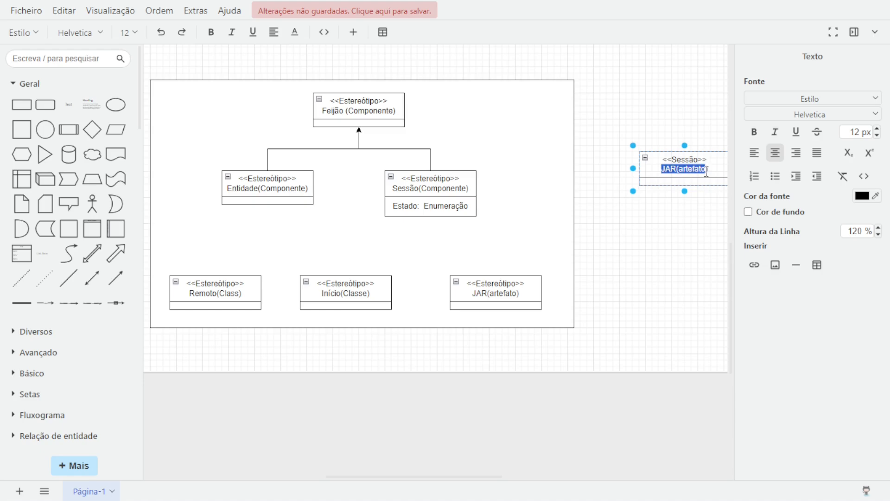
pyautogui.write('Customização')
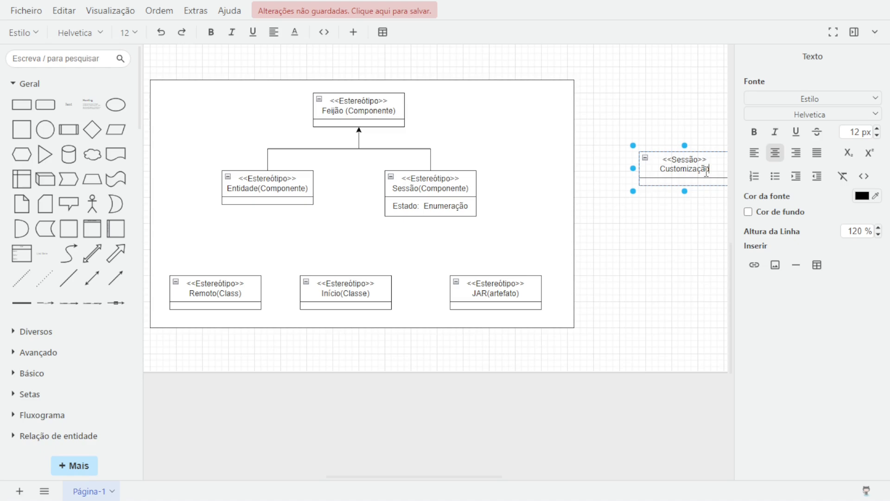
# - Add the line (Estado = "estado") beneath "Customização" in the heading of the class outside the frame
pyautogui.press('Return')
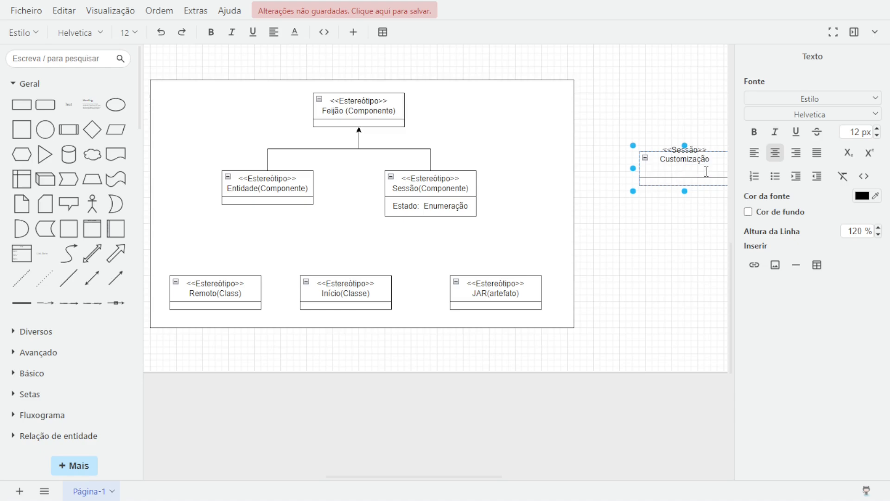
pyautogui.write('(')
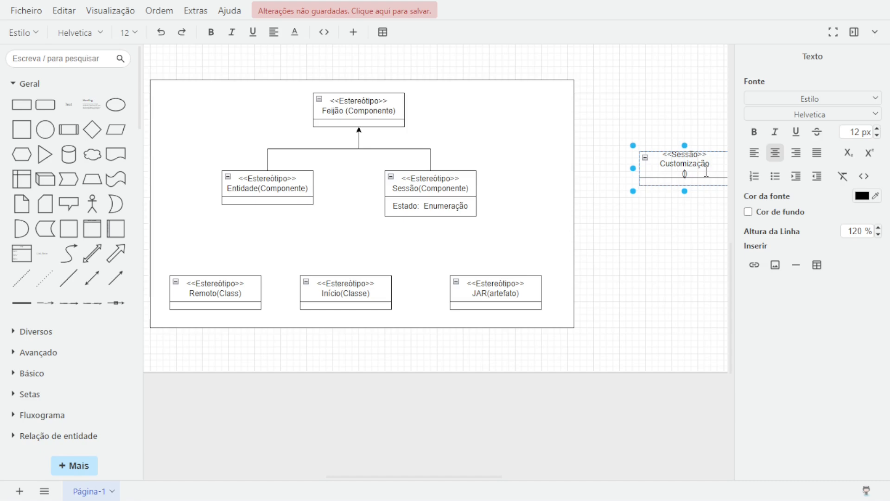
pyautogui.write('Estado =  "estado')
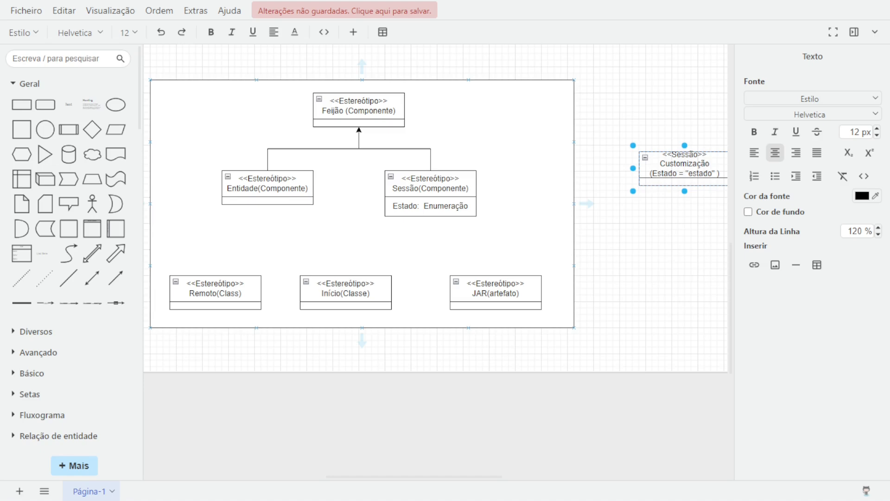
pyautogui.click(677, 312)
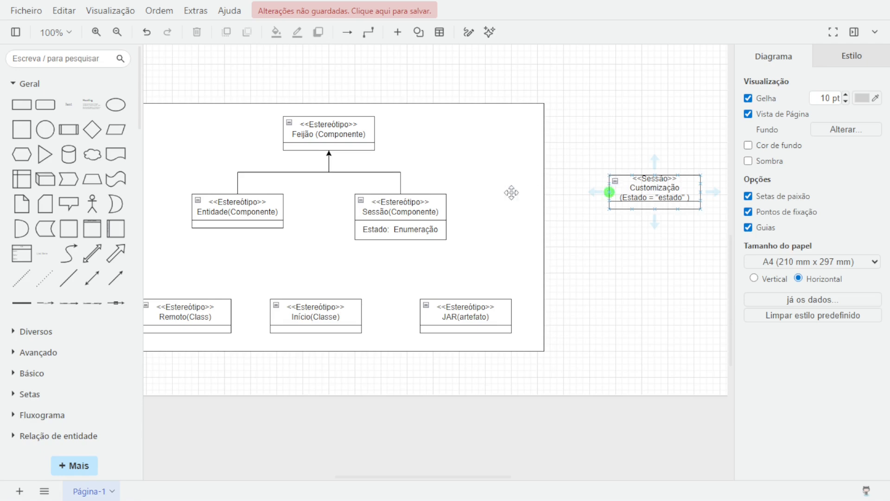
# - Connect the Customização class to the right side of the Sessão class with an arrow, lowering the Customização class so the arrow runs horizontally
pyautogui.scroll(-2, 93, 264)
pyautogui.scroll(-2, 79, 232)
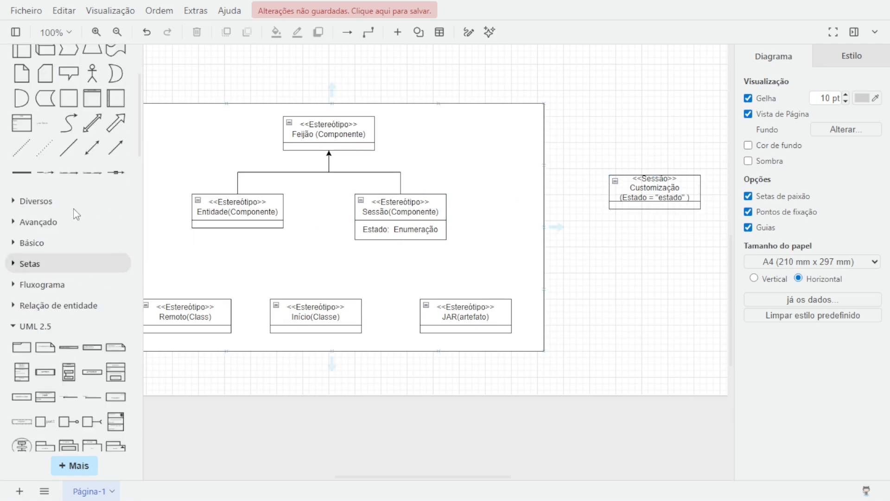
pyautogui.scroll(4, 102, 162)
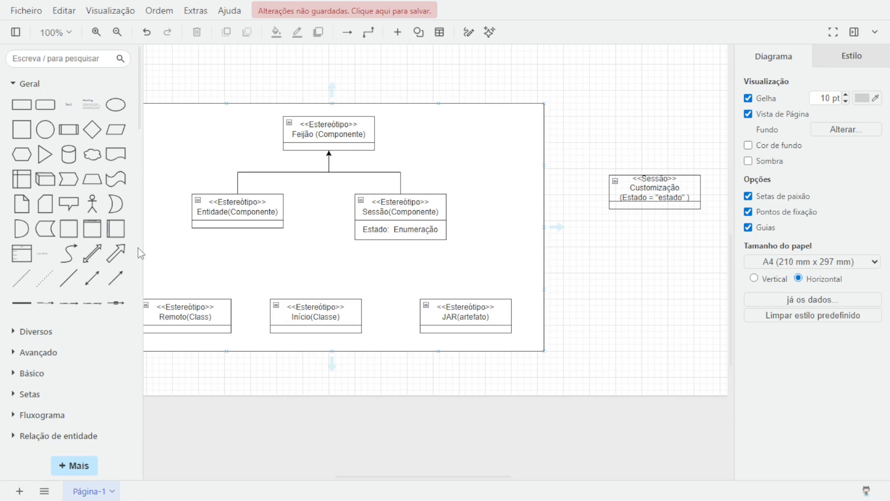
pyautogui.click(115, 278)
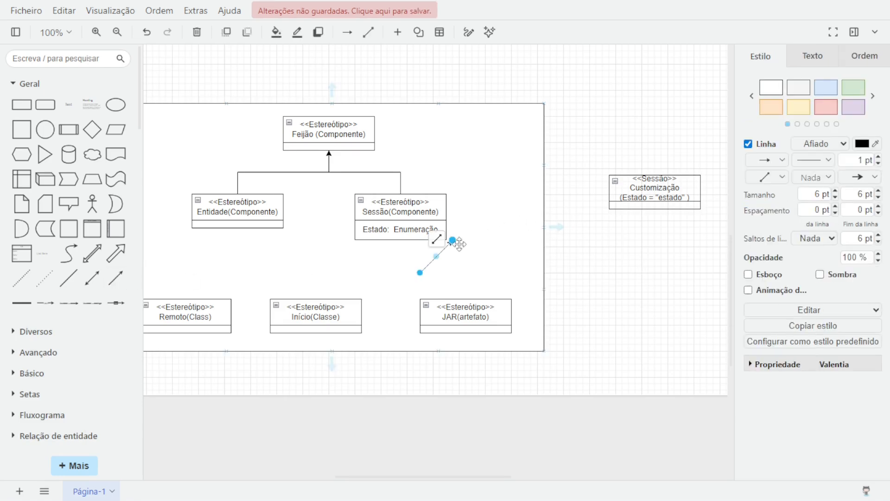
pyautogui.moveTo(452, 241); pyautogui.dragTo(446, 216)
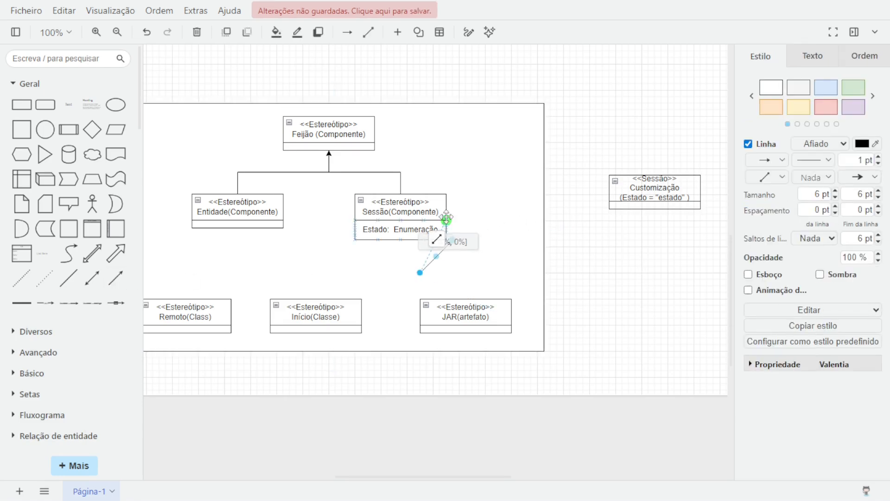
pyautogui.moveTo(422, 278); pyautogui.dragTo(662, 218)
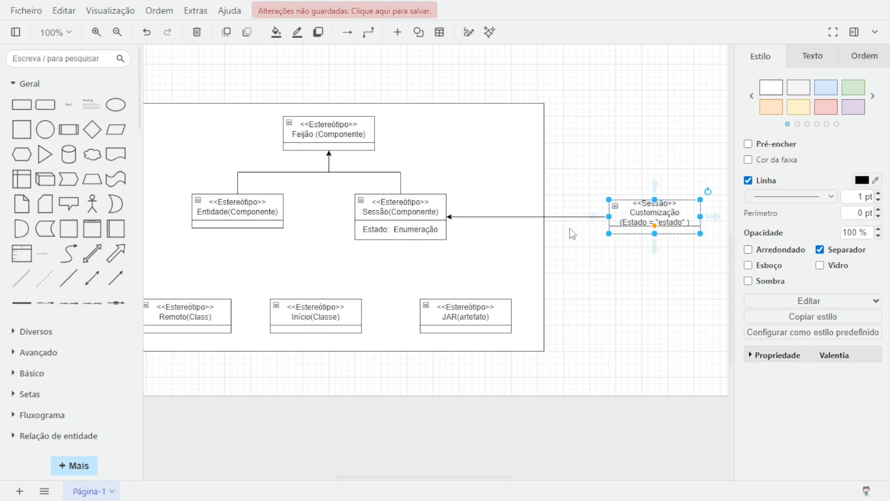
# - Set the line width of the arrow between the Customização and Sessão classes to 4 pt
pyautogui.click(515, 217)
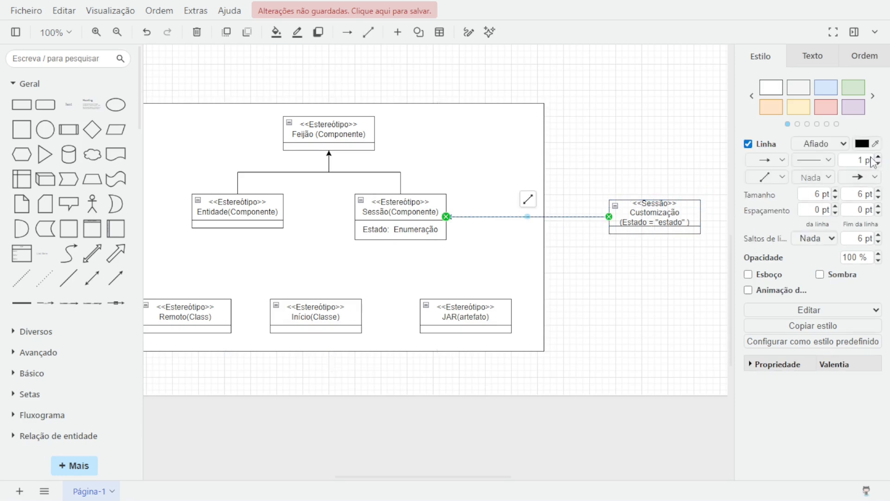
pyautogui.tripleClick(878, 157)
pyautogui.doubleClick(864, 160)
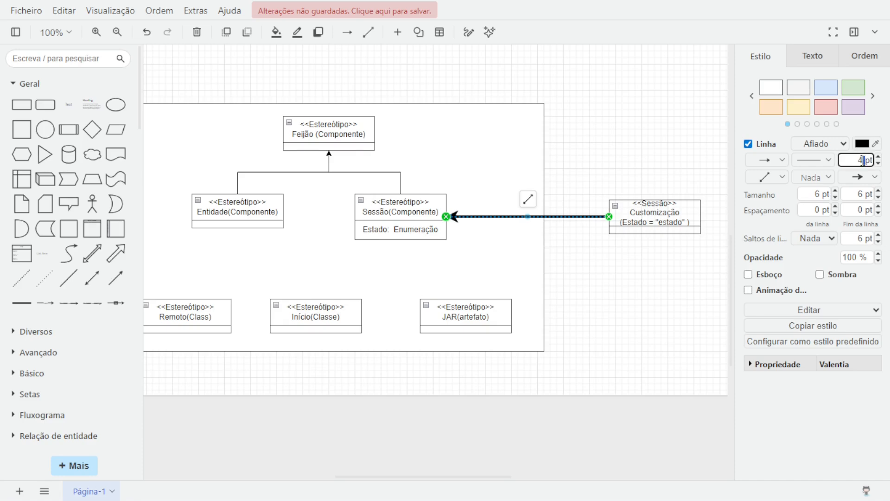